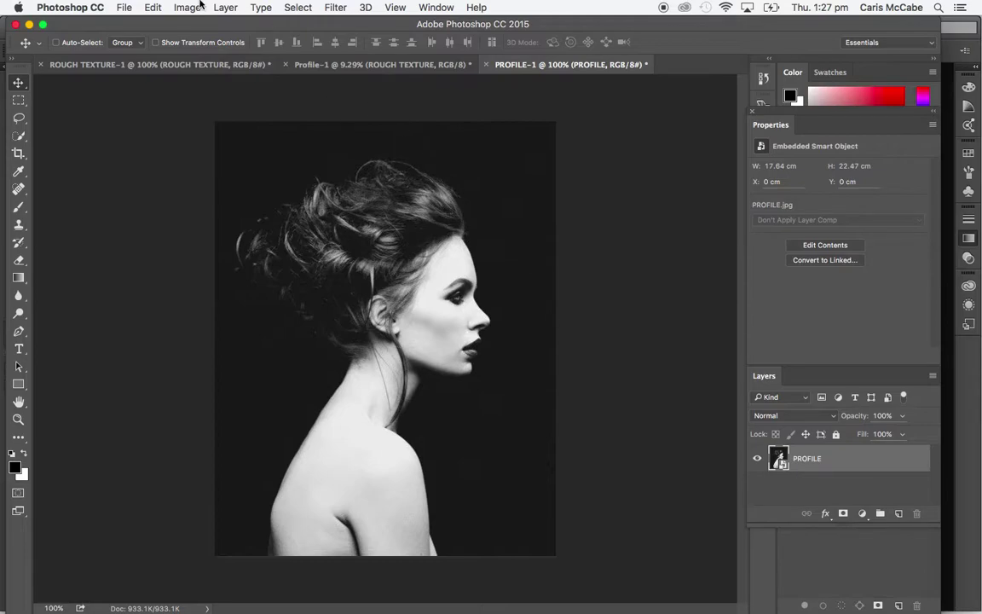
Step: Duplicate the PROFILE layer with Cmd+J and select the new PROFILE copy layer
{"action": "left_click", "coordinate": [224, 7]}
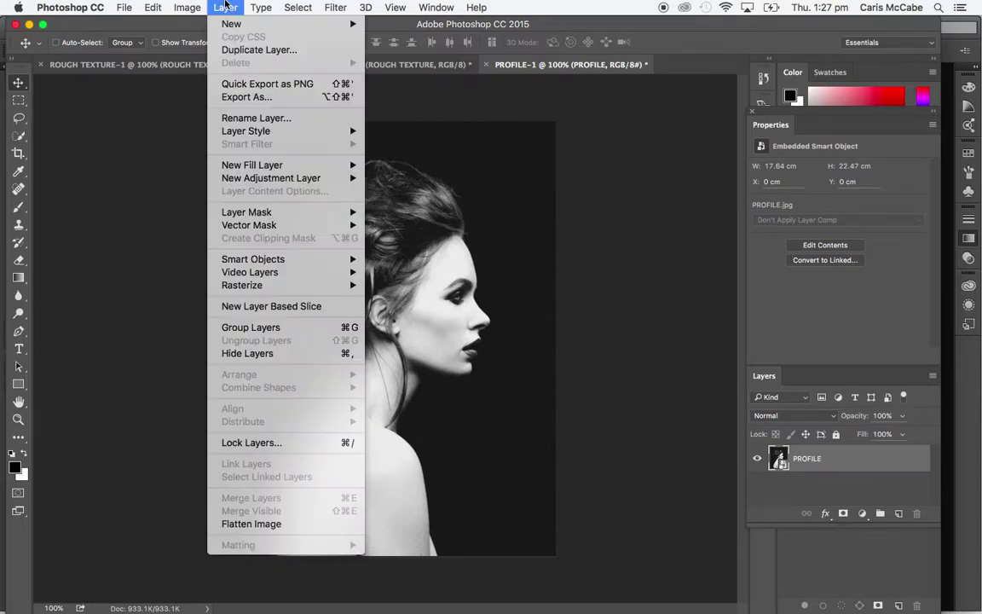
{"action": "left_click", "coordinate": [664, 404]}
{"action": "key", "text": "super+j"}
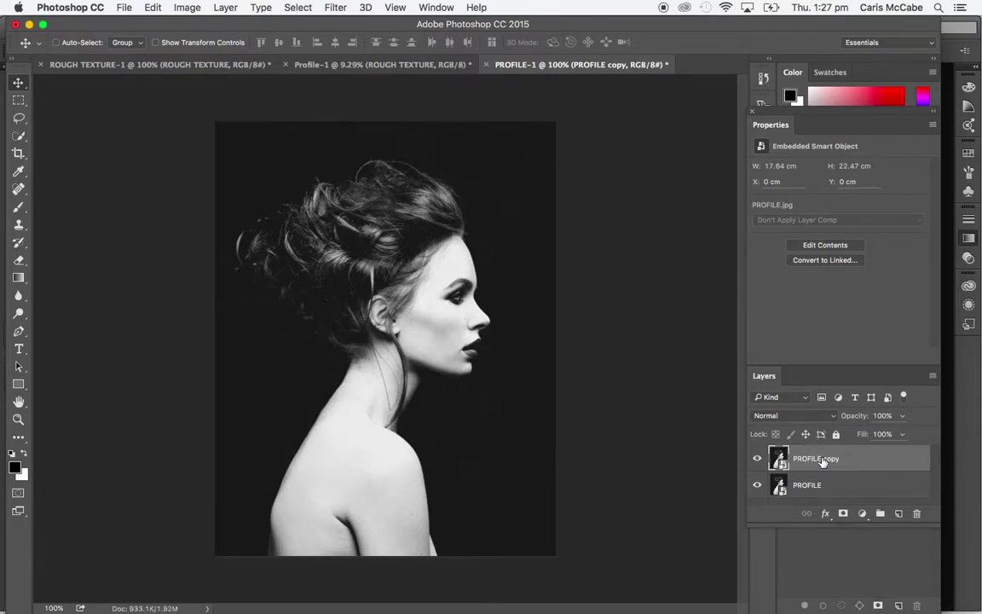
{"action": "left_click", "coordinate": [824, 461], "text": "super"}
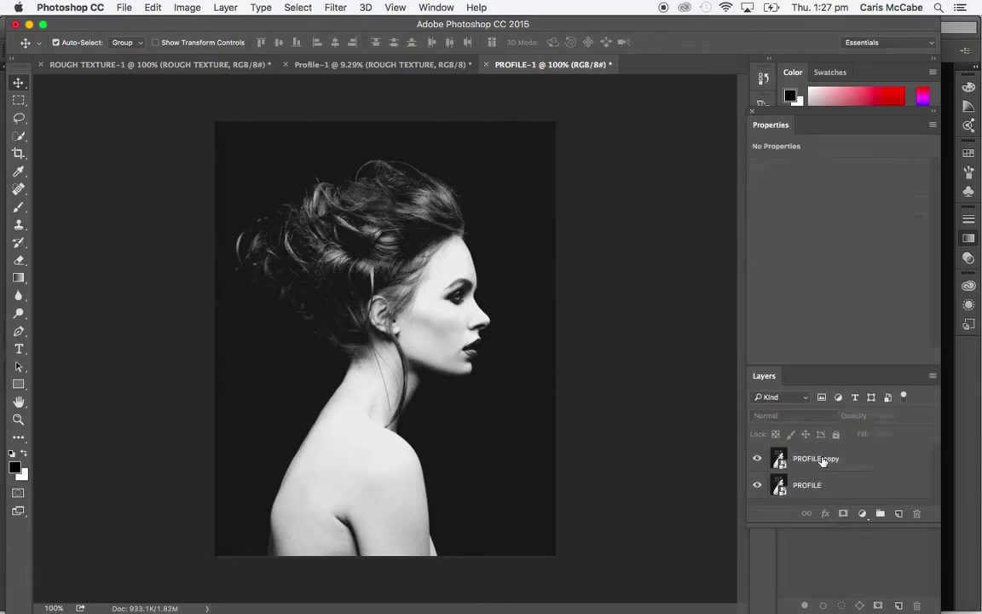
{"action": "left_click", "coordinate": [824, 461]}
Step: Convert the PROFILE copy layer into a smart object
{"action": "right_click", "coordinate": [824, 461]}
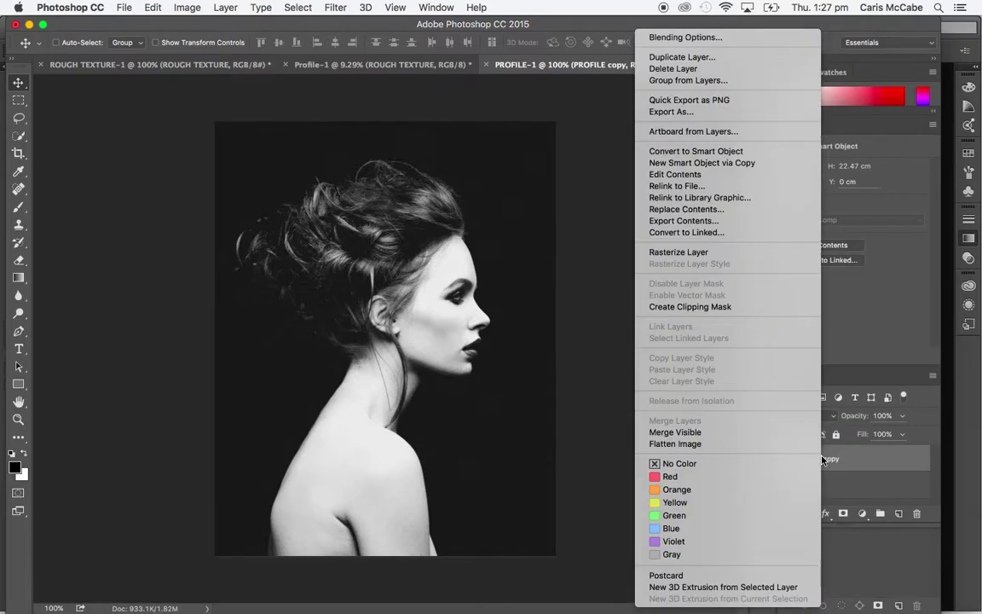
{"action": "left_click", "coordinate": [698, 156]}
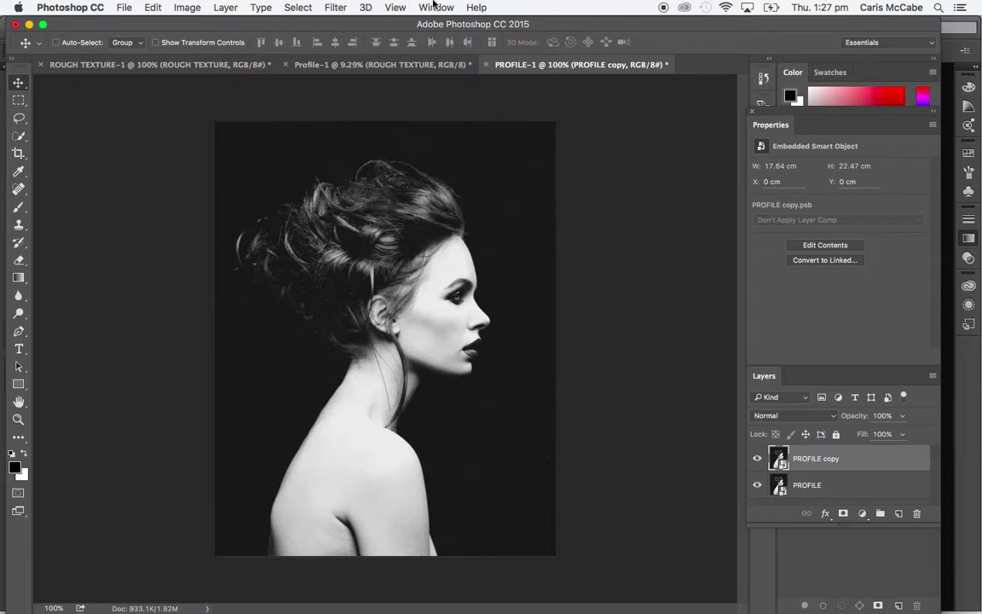
{"action": "left_click", "coordinate": [335, 7]}
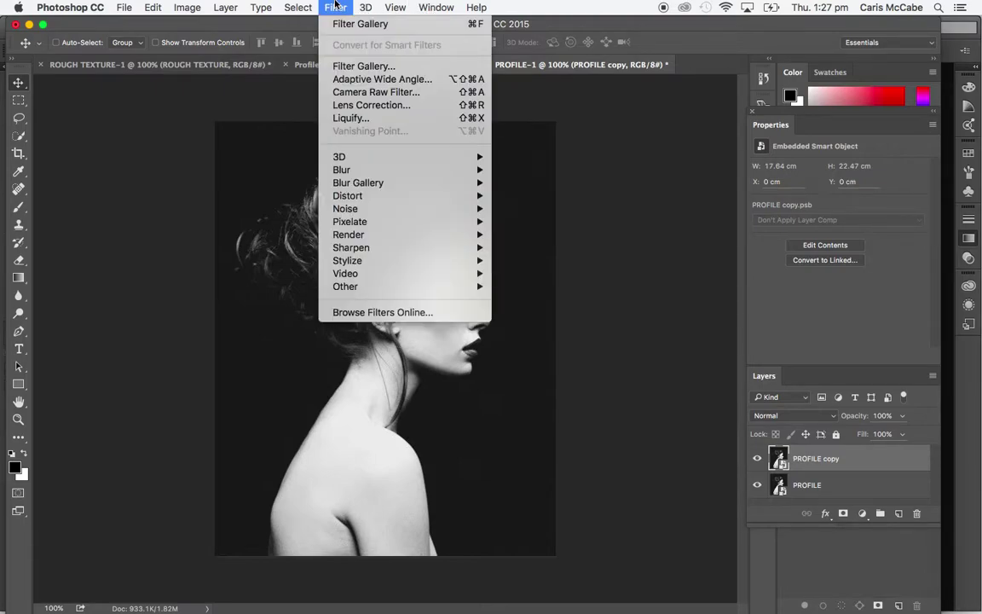
Step: Set up a Motion Blur on PROFILE copy at Angle 0, Distance 291 pixels
{"action": "mouse_move", "coordinate": [392, 170]}
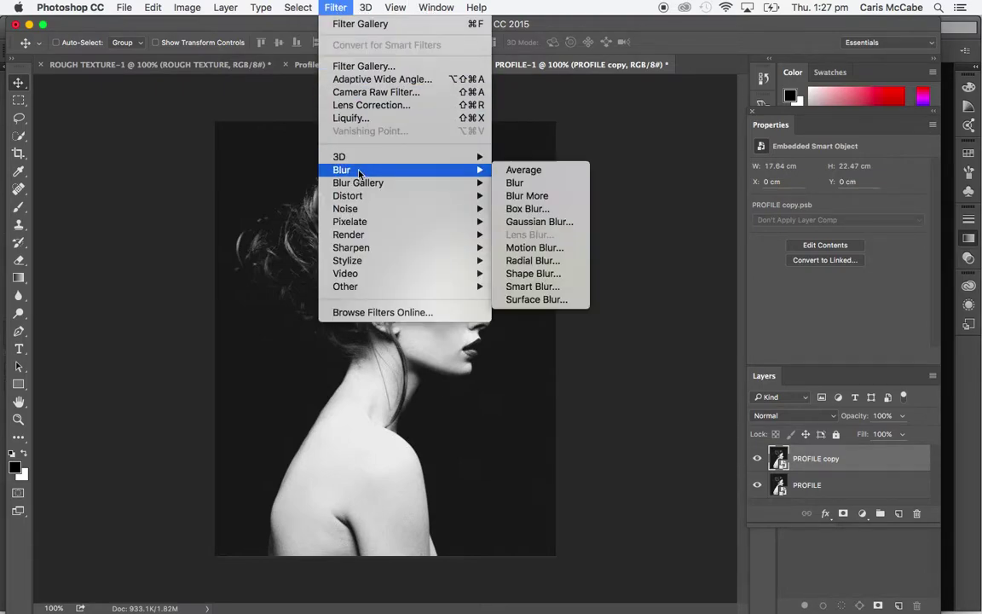
{"action": "mouse_move", "coordinate": [452, 183]}
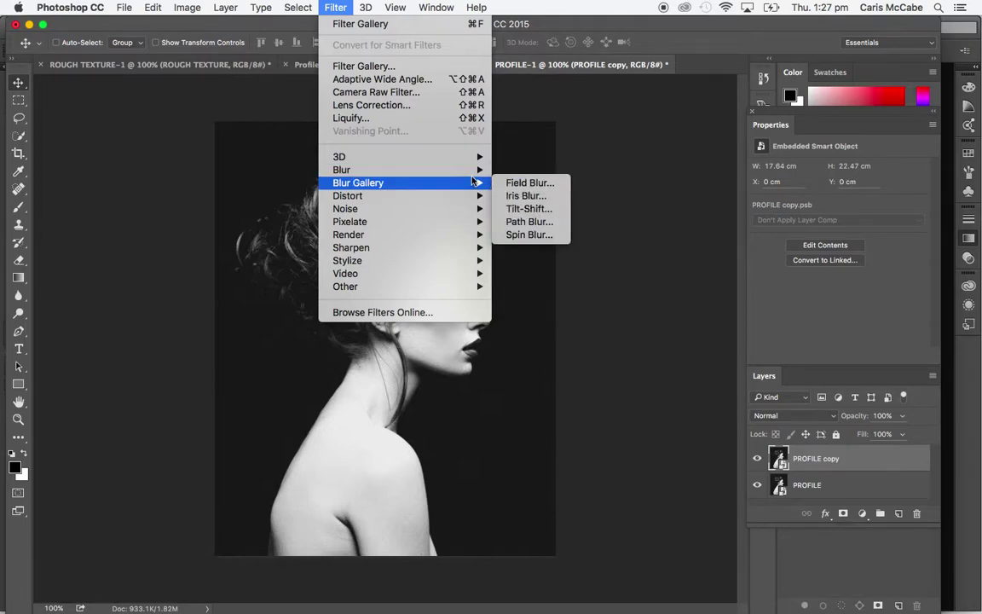
{"action": "mouse_move", "coordinate": [427, 170]}
{"action": "left_click", "coordinate": [535, 247]}
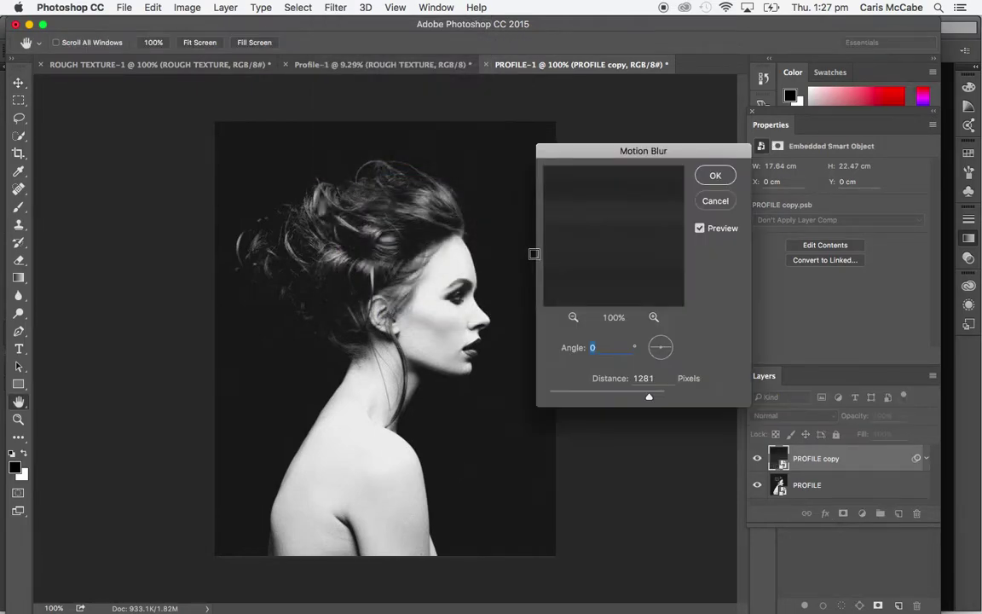
{"action": "left_click_drag", "start_coordinate": [649, 396], "coordinate": [619, 398]}
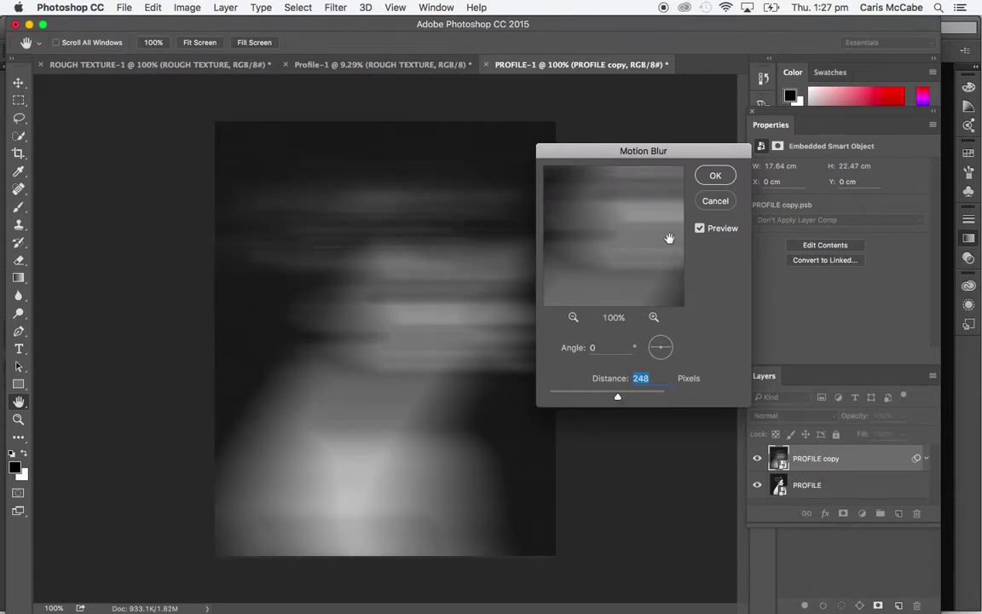
{"action": "left_click_drag", "start_coordinate": [638, 155], "coordinate": [720, 107]}
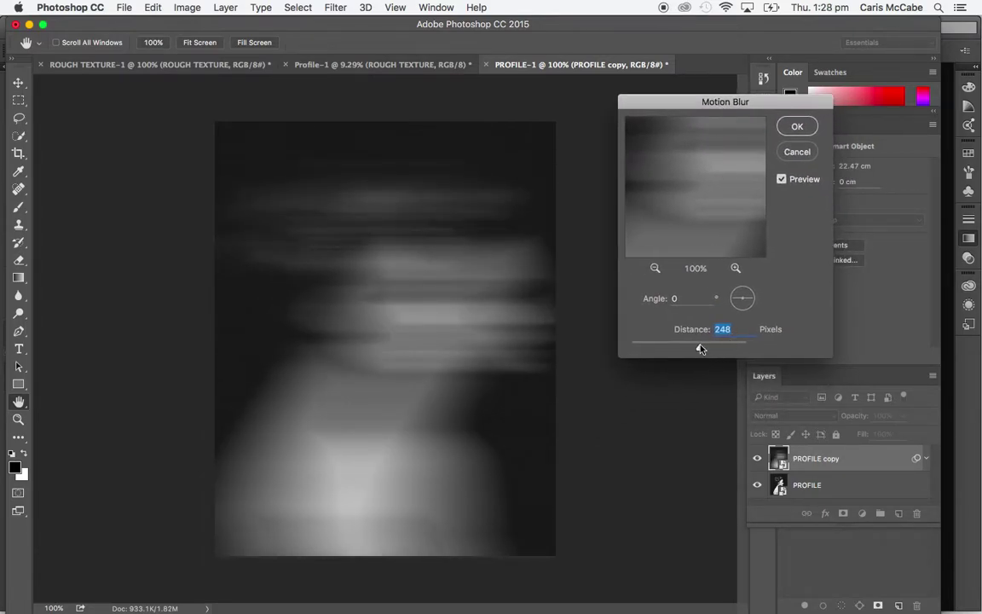
{"action": "left_click_drag", "start_coordinate": [703, 348], "coordinate": [711, 349]}
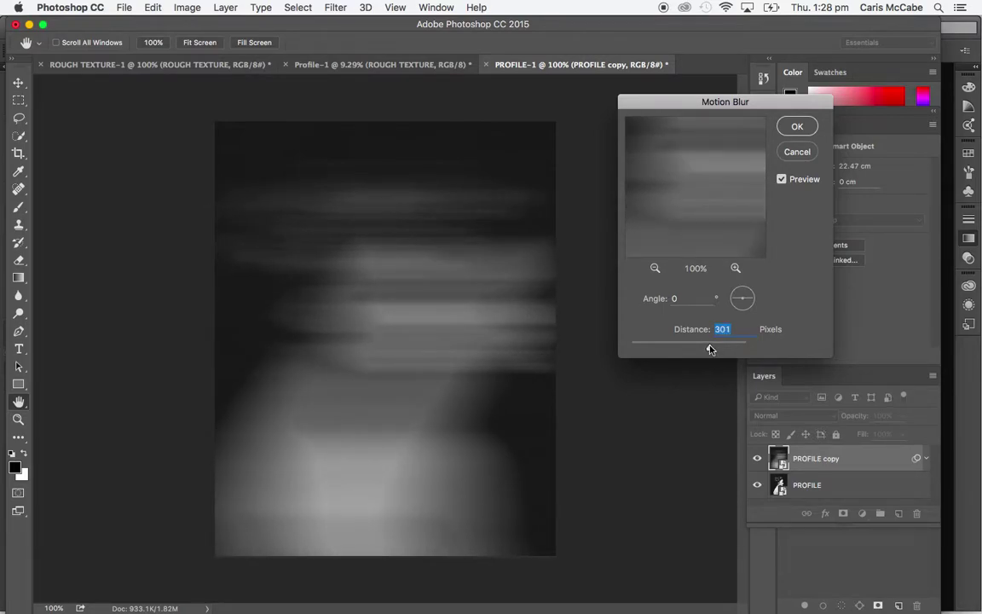
{"action": "mouse_move", "coordinate": [710, 349]}
{"action": "left_mouse_down"}
{"action": "mouse_move", "coordinate": [737, 349]}
{"action": "mouse_move", "coordinate": [706, 348]}
{"action": "left_mouse_up"}
Step: Apply the blur, add a white layer mask, and set a soft 250 px brush at 39% opacity, Normal mode
{"action": "left_click", "coordinate": [797, 128]}
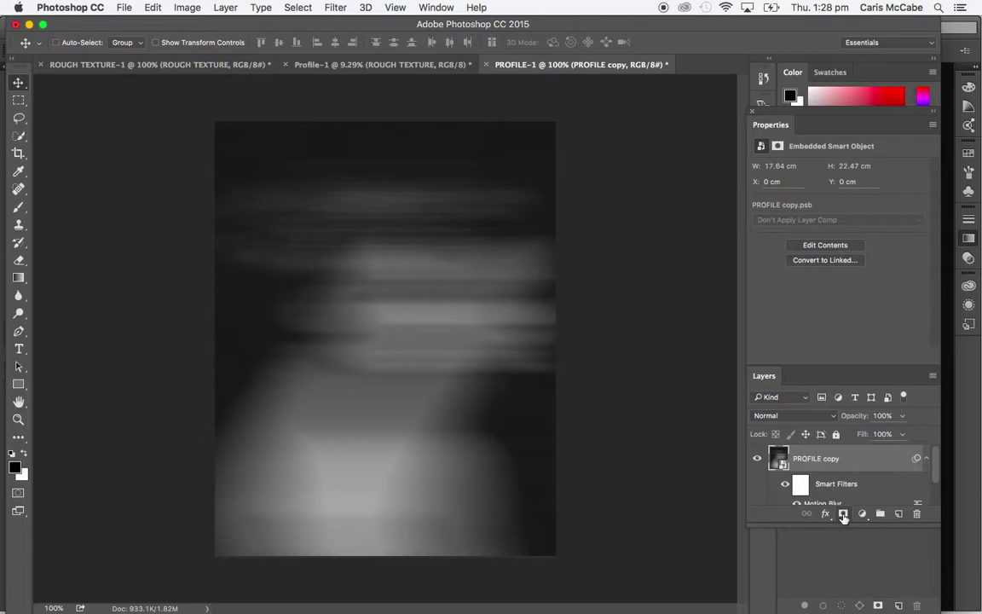
{"action": "left_click", "coordinate": [843, 514]}
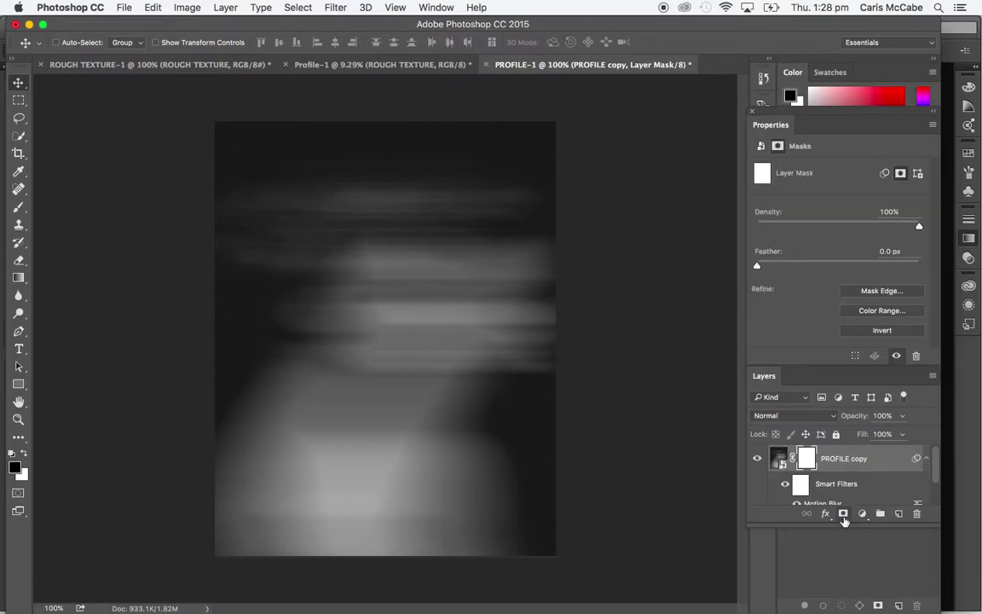
{"action": "left_click", "coordinate": [19, 206]}
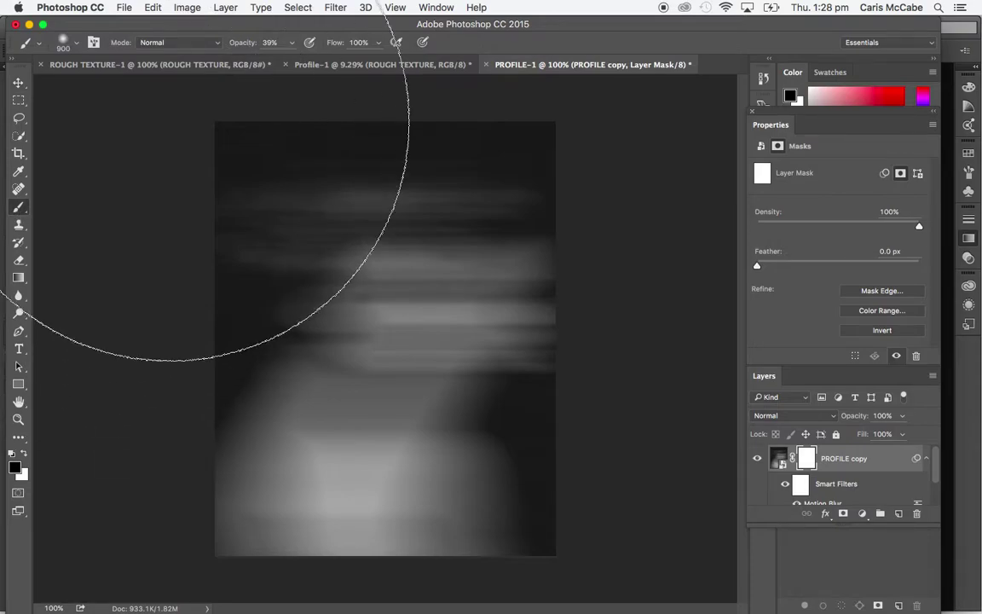
{"action": "key", "text": "bracketleft"}
{"action": "key", "text": "bracketleft"}
{"action": "key", "text": "bracketleft"}
{"action": "key", "text": "bracketleft"}
{"action": "key", "text": "bracketleft"}
{"action": "key", "text": "bracketleft"}
{"action": "key", "text": "bracketleft"}
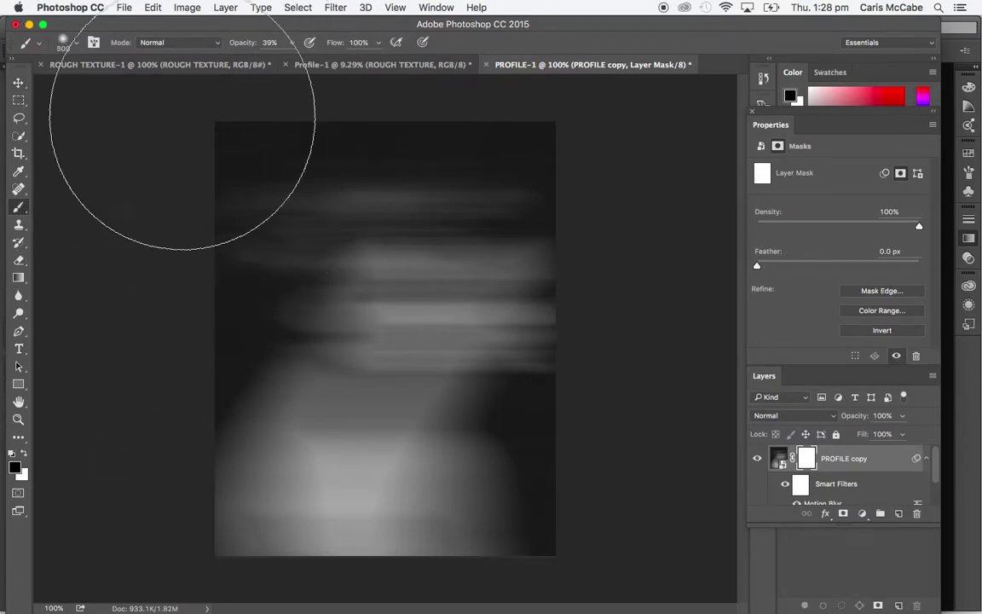
{"action": "left_click", "coordinate": [291, 42]}
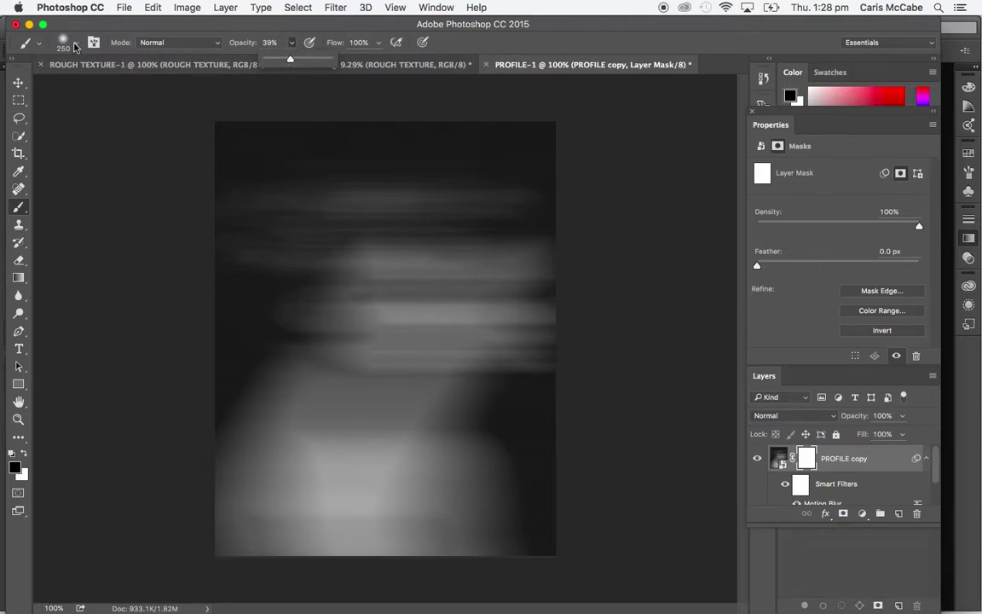
{"action": "left_click", "coordinate": [175, 42]}
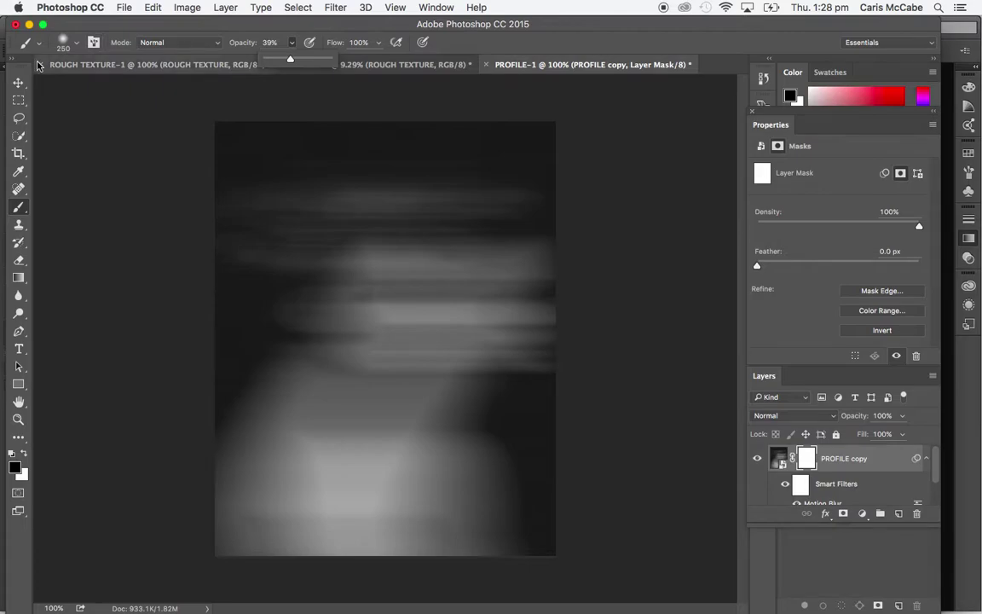
{"action": "left_click", "coordinate": [178, 43]}
{"action": "left_click", "coordinate": [173, 44]}
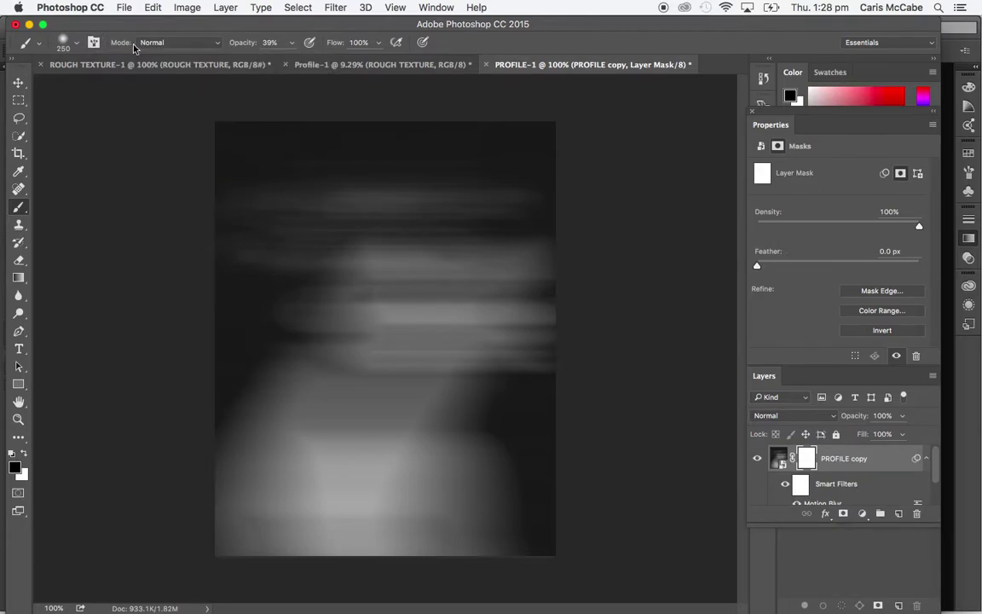
{"action": "left_click", "coordinate": [74, 43]}
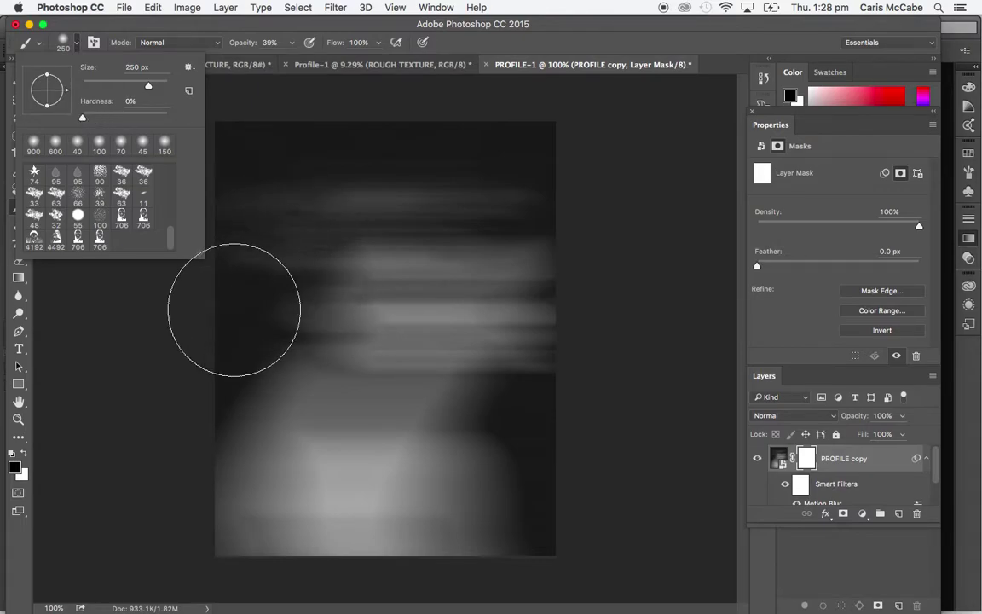
Step: Paint black on the mask with a 150 px brush over the eye, cheek, hairline, hair and ear
{"action": "left_click", "coordinate": [94, 302]}
{"action": "key", "text": "bracketleft"}
{"action": "key", "text": "bracketleft"}
{"action": "key", "text": "bracketleft"}
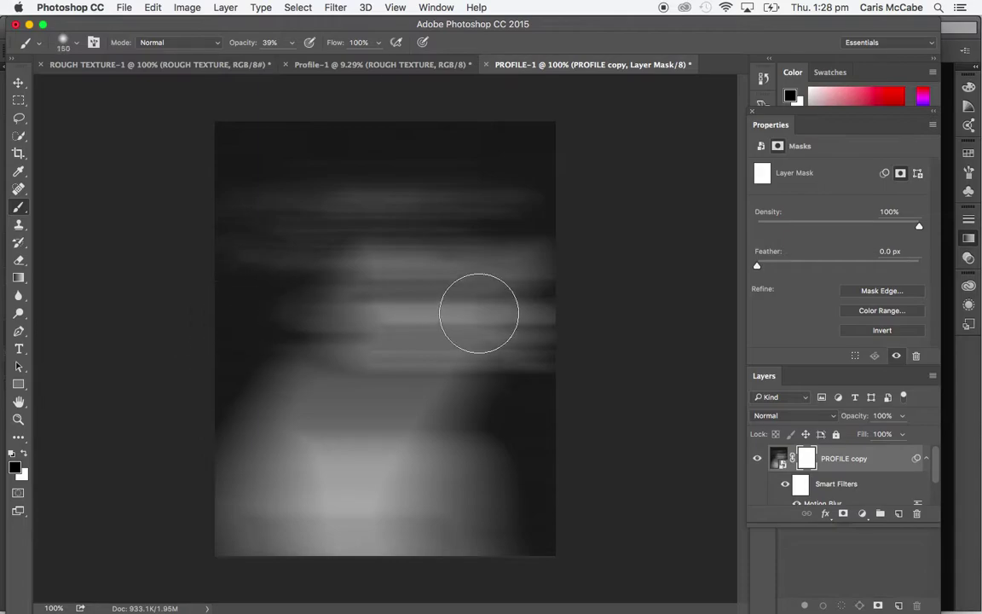
{"action": "left_click", "coordinate": [456, 294]}
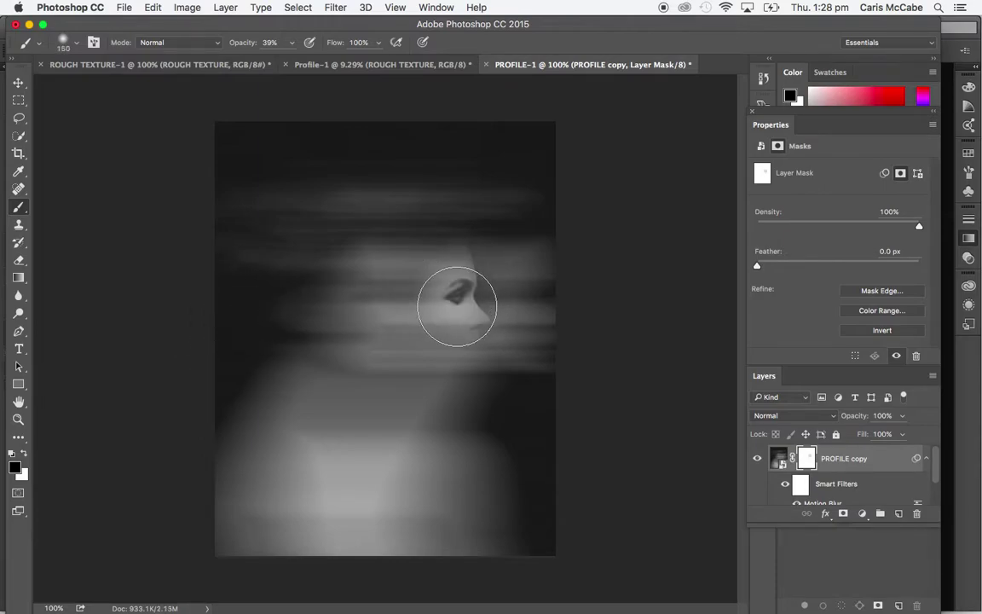
{"action": "key", "text": "super+z"}
{"action": "mouse_move", "coordinate": [423, 281]}
{"action": "left_mouse_down"}
{"action": "mouse_move", "coordinate": [429, 318]}
{"action": "mouse_move", "coordinate": [413, 341]}
{"action": "mouse_move", "coordinate": [423, 345]}
{"action": "mouse_move", "coordinate": [404, 318]}
{"action": "mouse_move", "coordinate": [399, 247]}
{"action": "mouse_move", "coordinate": [346, 239]}
{"action": "mouse_move", "coordinate": [335, 276]}
{"action": "mouse_move", "coordinate": [375, 352]}
{"action": "mouse_move", "coordinate": [367, 398]}
{"action": "mouse_move", "coordinate": [379, 393]}
{"action": "mouse_move", "coordinate": [379, 425]}
{"action": "mouse_move", "coordinate": [361, 458]}
{"action": "mouse_move", "coordinate": [370, 521]}
{"action": "mouse_move", "coordinate": [341, 520]}
{"action": "mouse_move", "coordinate": [325, 493]}
{"action": "mouse_move", "coordinate": [310, 522]}
{"action": "left_mouse_up"}
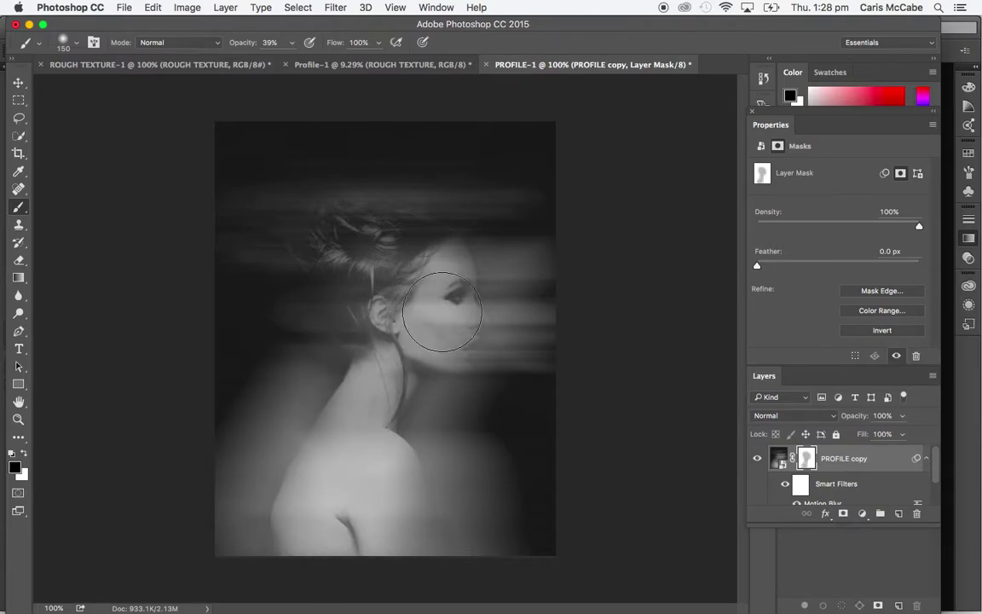
{"action": "mouse_move", "coordinate": [386, 298]}
{"action": "left_mouse_down"}
{"action": "mouse_move", "coordinate": [433, 326]}
{"action": "mouse_move", "coordinate": [386, 300]}
{"action": "mouse_move", "coordinate": [395, 318]}
{"action": "mouse_move", "coordinate": [339, 277]}
{"action": "mouse_move", "coordinate": [366, 224]}
{"action": "mouse_move", "coordinate": [351, 265]}
{"action": "mouse_move", "coordinate": [379, 298]}
{"action": "mouse_move", "coordinate": [358, 375]}
{"action": "mouse_move", "coordinate": [375, 256]}
{"action": "mouse_move", "coordinate": [376, 463]}
{"action": "mouse_move", "coordinate": [341, 447]}
{"action": "mouse_move", "coordinate": [337, 494]}
{"action": "mouse_move", "coordinate": [352, 432]}
{"action": "mouse_move", "coordinate": [345, 248]}
{"action": "mouse_move", "coordinate": [291, 223]}
{"action": "mouse_move", "coordinate": [288, 259]}
{"action": "mouse_move", "coordinate": [392, 294]}
{"action": "left_mouse_up"}
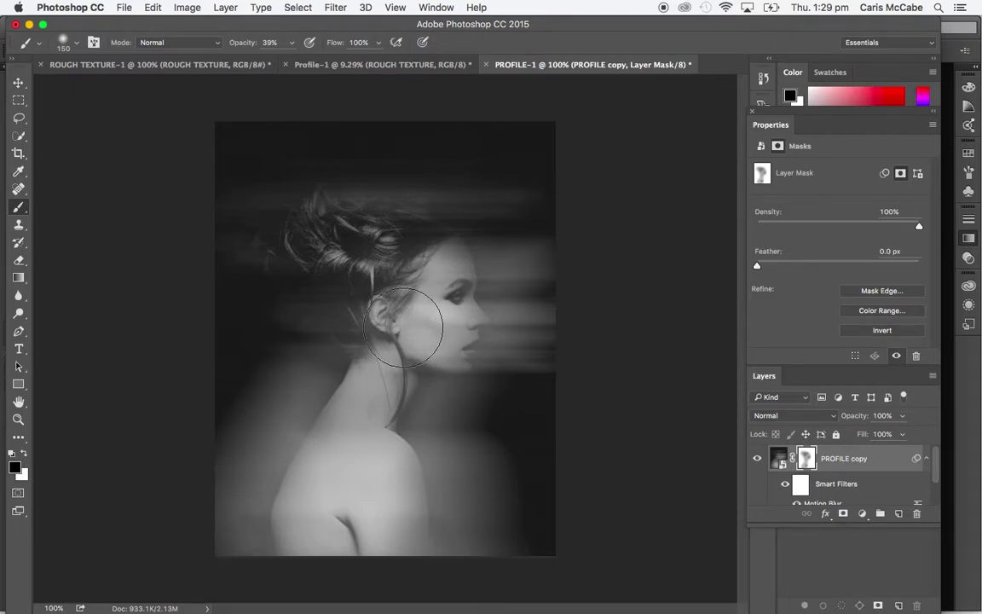
{"action": "mouse_move", "coordinate": [393, 322]}
{"action": "left_mouse_down"}
{"action": "mouse_move", "coordinate": [429, 347]}
{"action": "mouse_move", "coordinate": [442, 336]}
{"action": "mouse_move", "coordinate": [399, 279]}
{"action": "mouse_move", "coordinate": [413, 267]}
{"action": "mouse_move", "coordinate": [522, 320]}
{"action": "mouse_move", "coordinate": [448, 344]}
{"action": "mouse_move", "coordinate": [419, 344]}
{"action": "mouse_move", "coordinate": [433, 344]}
{"action": "mouse_move", "coordinate": [420, 324]}
{"action": "mouse_move", "coordinate": [408, 398]}
{"action": "mouse_move", "coordinate": [520, 381]}
{"action": "left_mouse_up"}
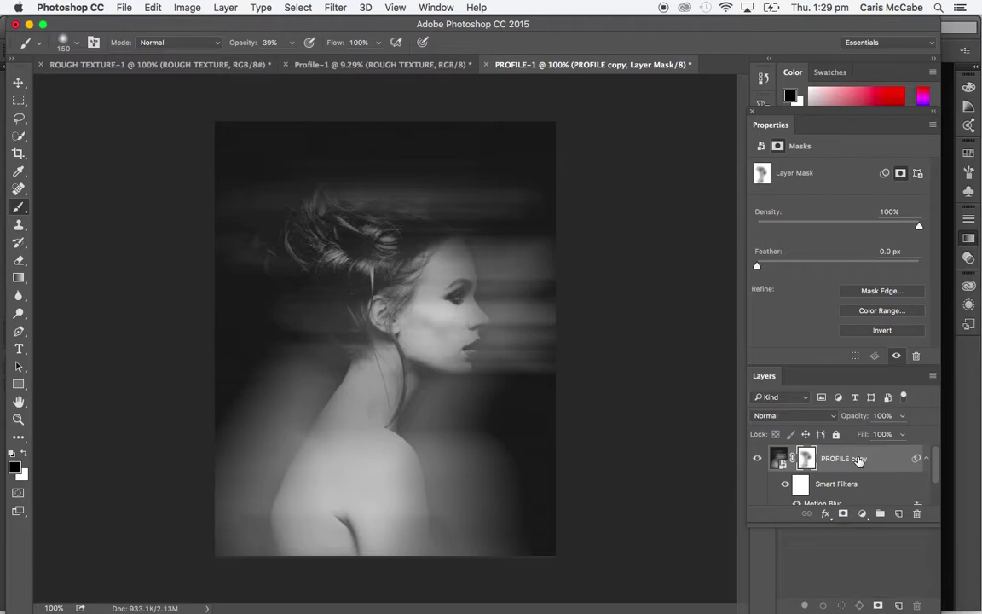
Step: Convert the masked, motion-blurred PROFILE copy into a new smart object
{"action": "right_click", "coordinate": [861, 460]}
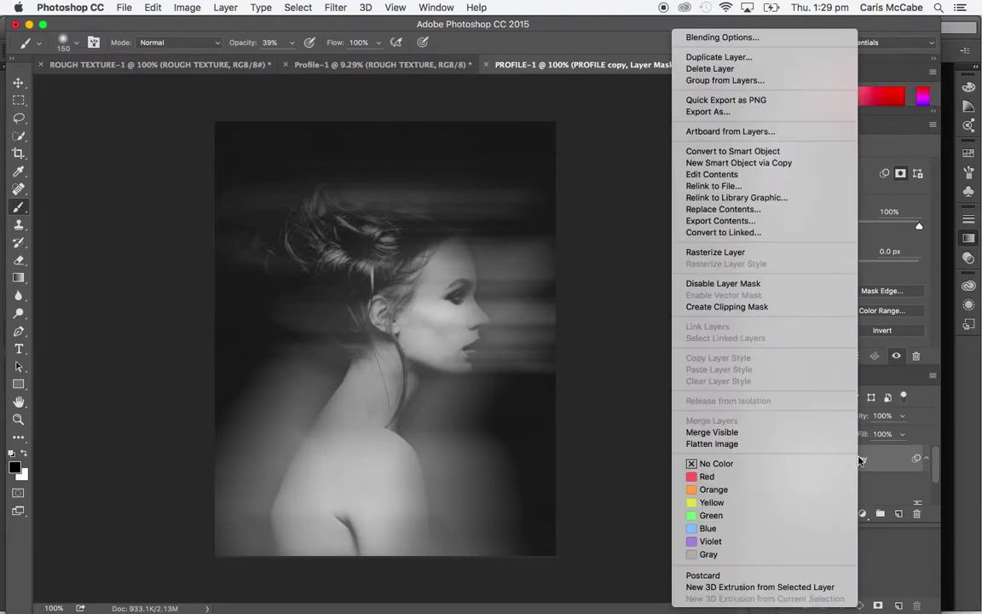
{"action": "left_click", "coordinate": [730, 151]}
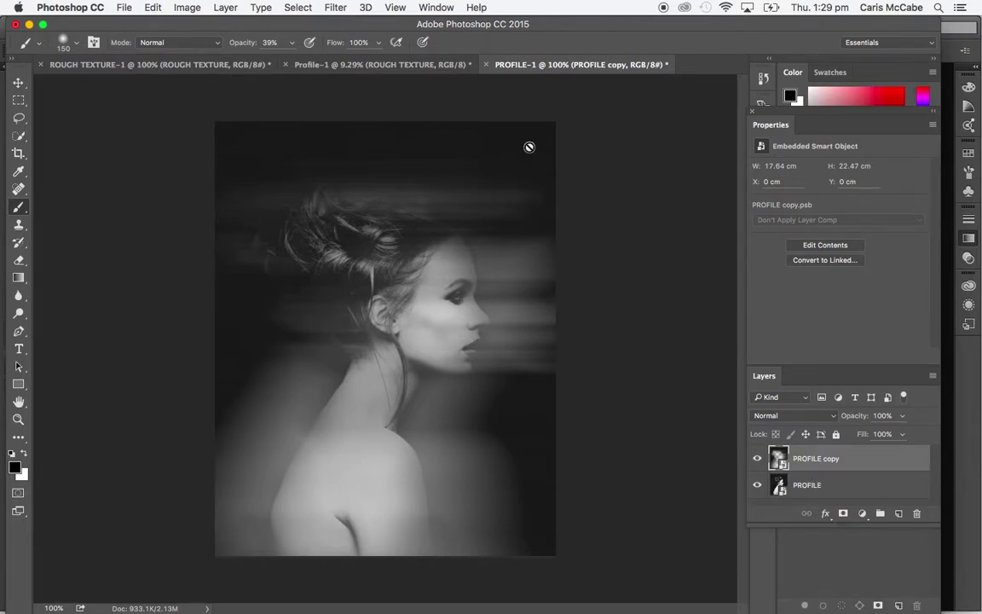
{"action": "left_click", "coordinate": [337, 8]}
{"action": "mouse_move", "coordinate": [400, 160]}
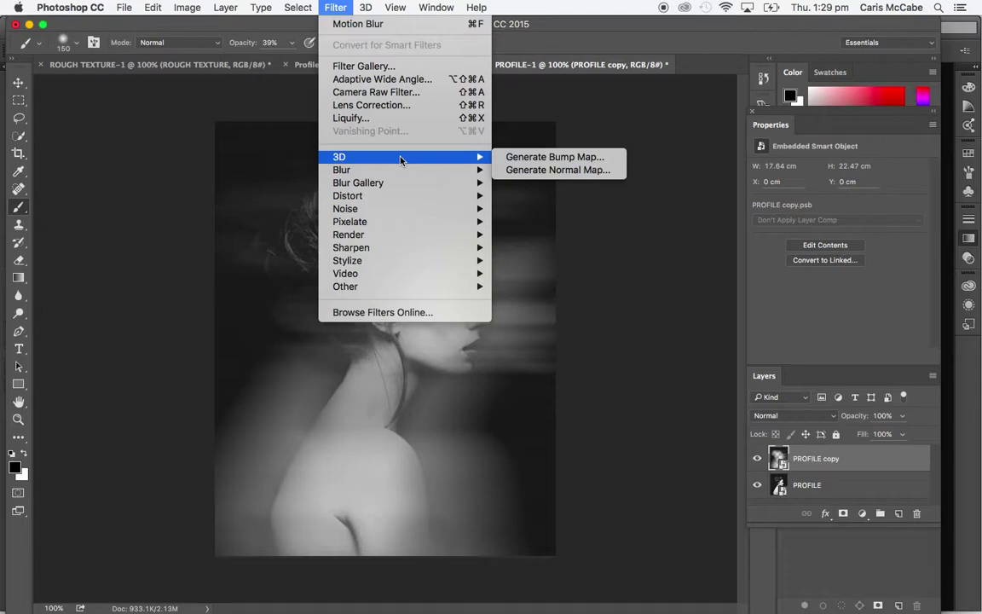
Step: In the Filter Gallery, set Diffuse Glow to Graininess 3, Glow Amount 7, Clear Amount 12
{"action": "left_click", "coordinate": [367, 67]}
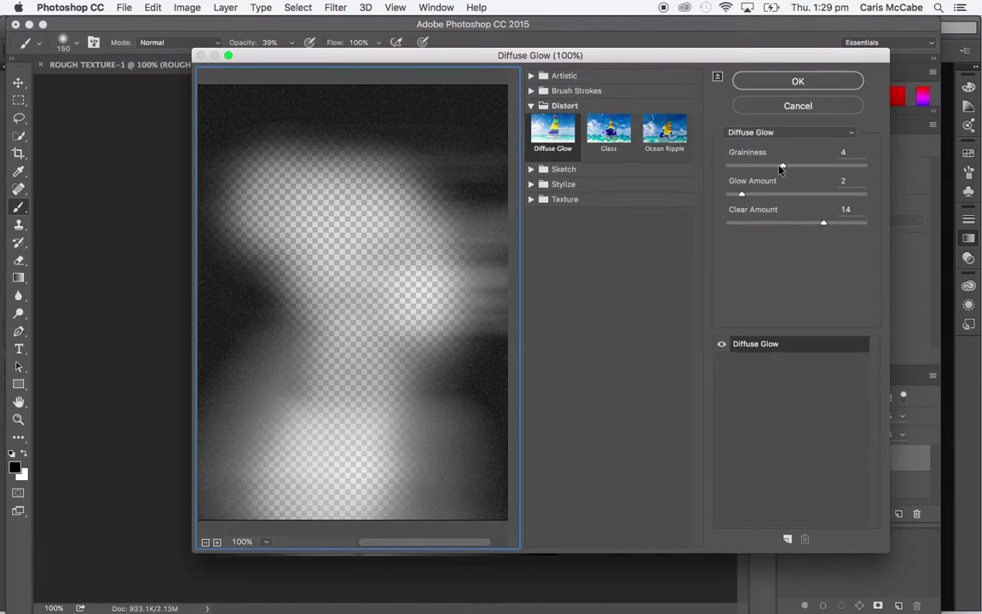
{"action": "left_click_drag", "start_coordinate": [779, 169], "coordinate": [772, 167]}
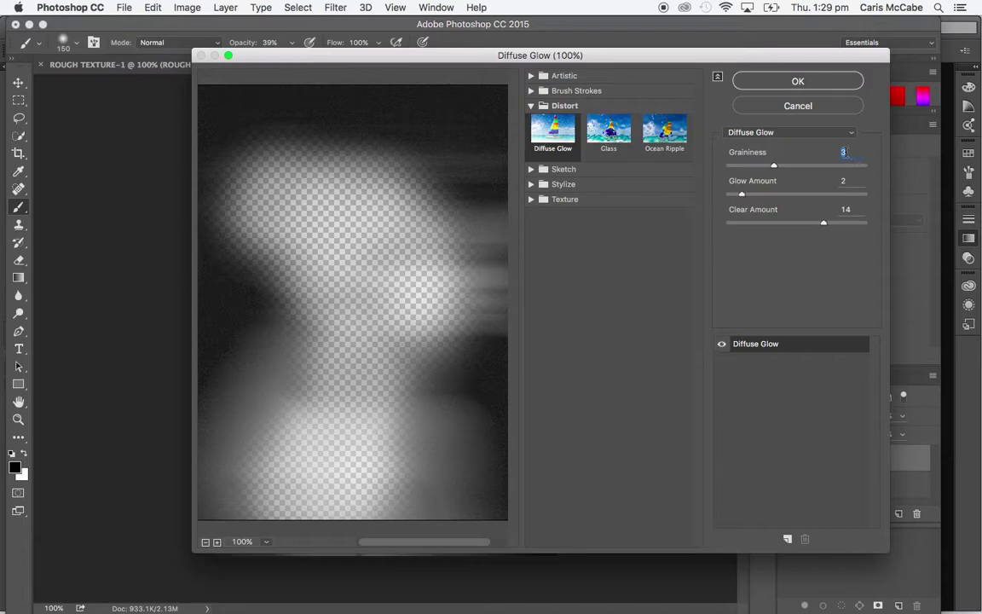
{"action": "left_click", "coordinate": [784, 194]}
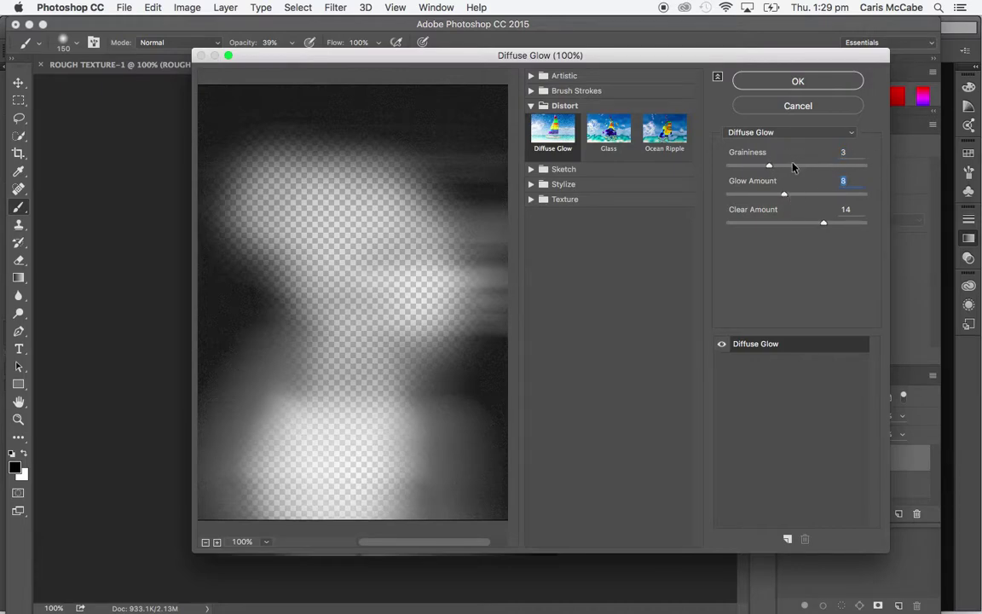
{"action": "left_click_drag", "start_coordinate": [786, 195], "coordinate": [774, 196]}
{"action": "left_click_drag", "start_coordinate": [824, 222], "coordinate": [809, 226]}
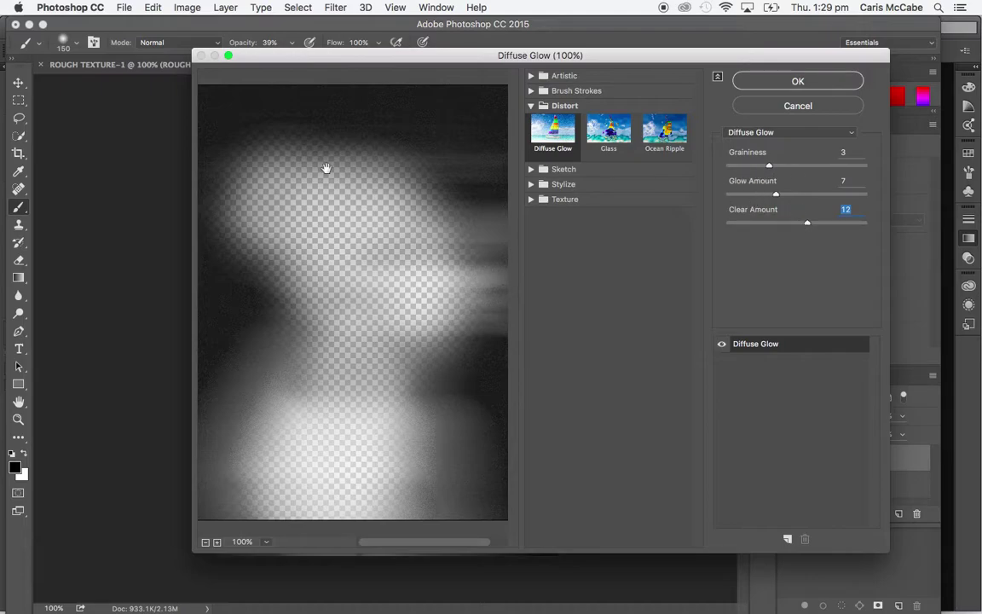
Step: Apply the Diffuse Glow and rasterize the PROFILE copy smart object into pixels
{"action": "left_click", "coordinate": [832, 83]}
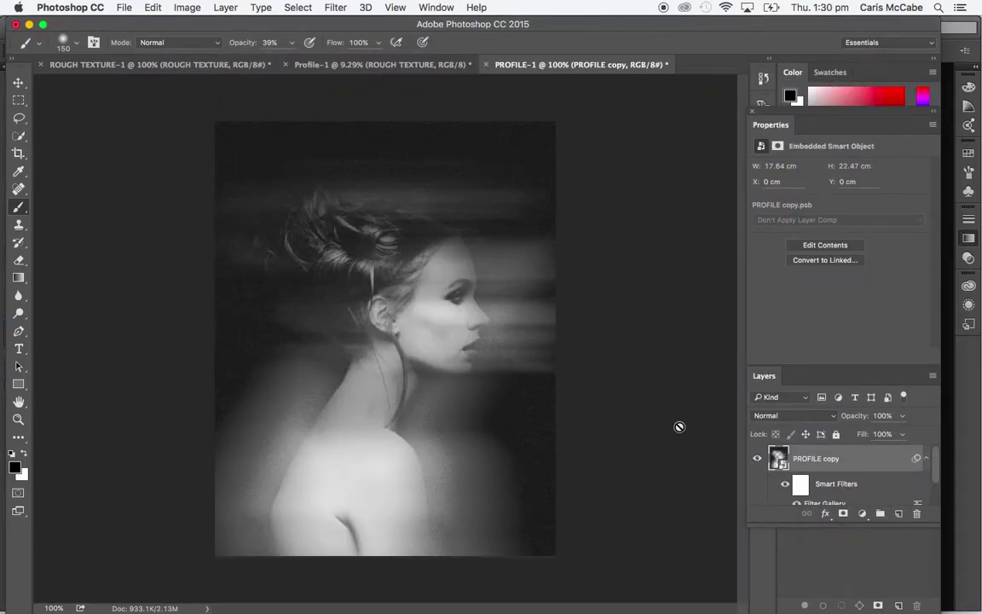
{"action": "left_click", "coordinate": [521, 480]}
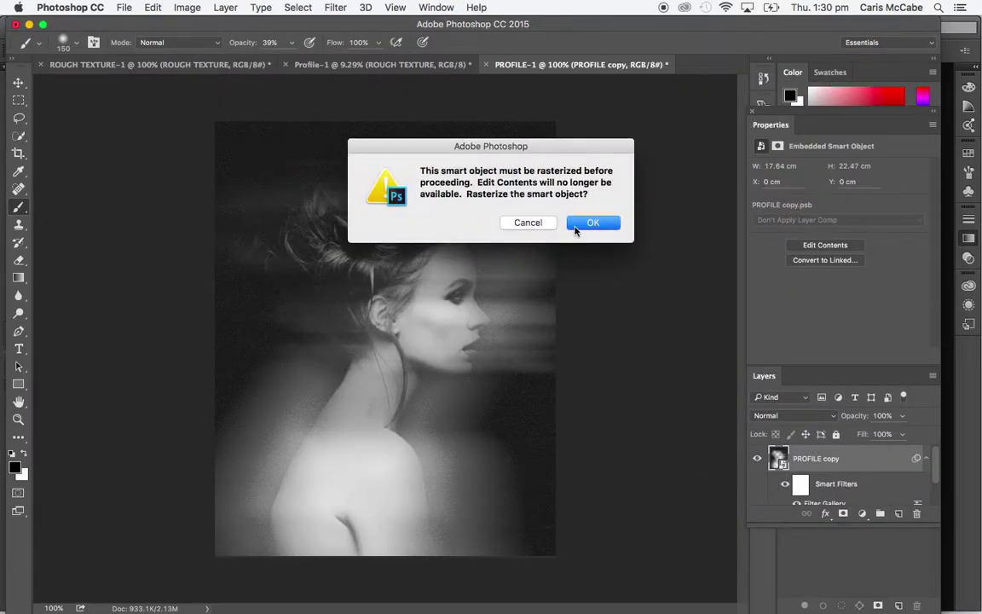
{"action": "left_click", "coordinate": [582, 225]}
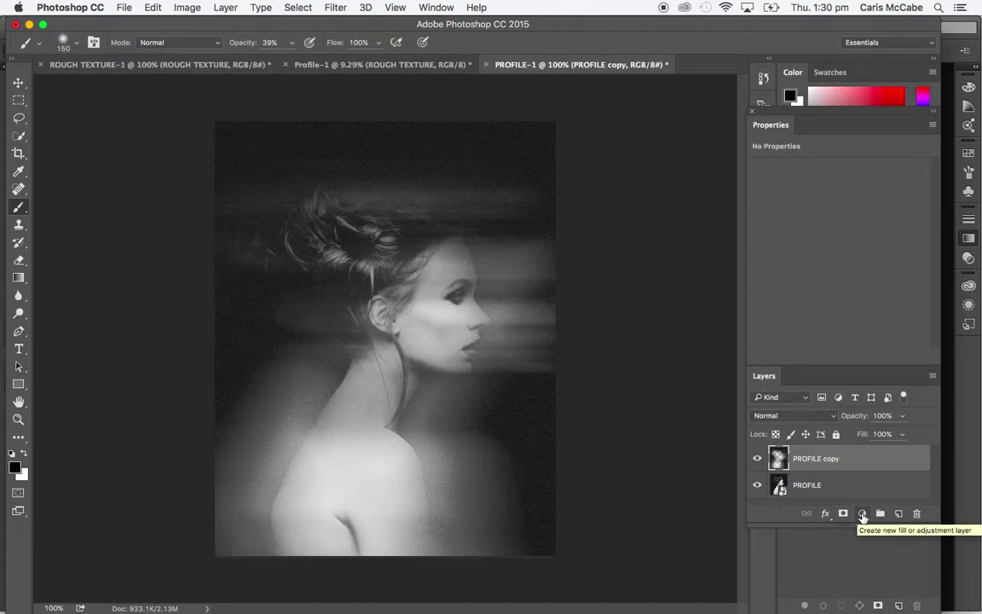
Step: Add a Hue/Saturation adjustment layer with Colorize on, Hue 73 and Saturation 14
{"action": "left_click", "coordinate": [862, 514]}
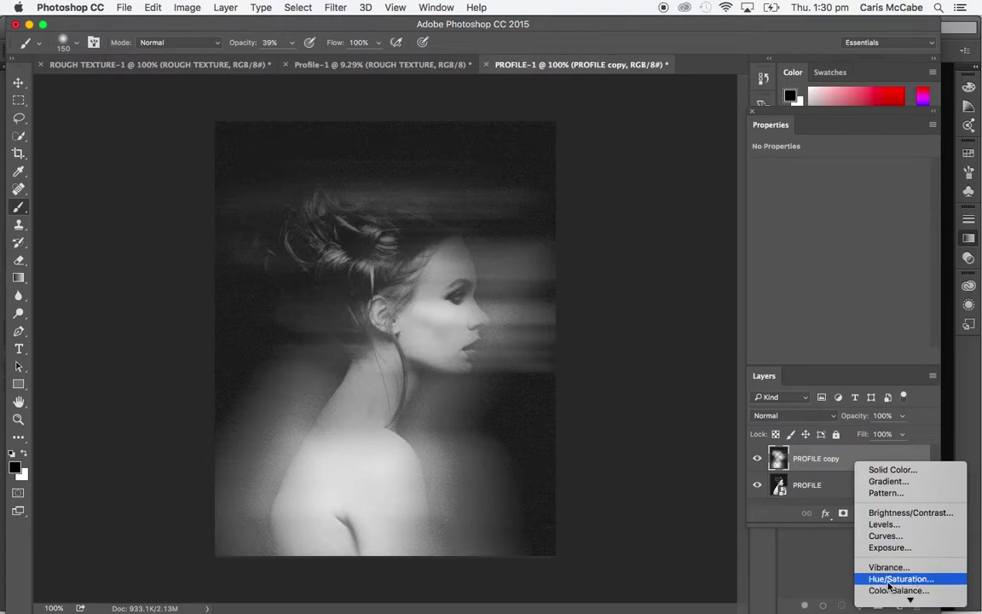
{"action": "left_click", "coordinate": [887, 580]}
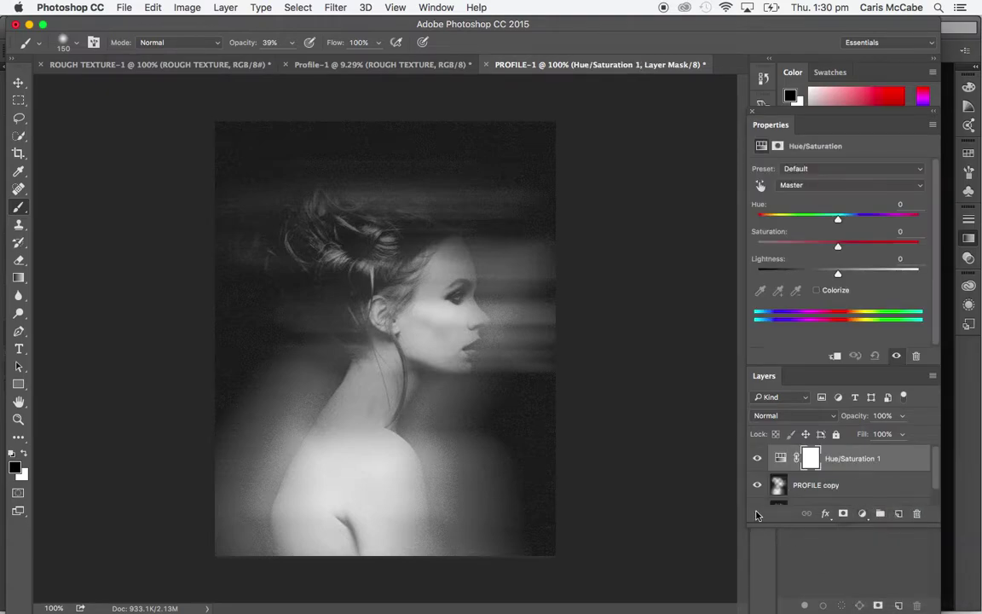
{"action": "left_click", "coordinate": [816, 291]}
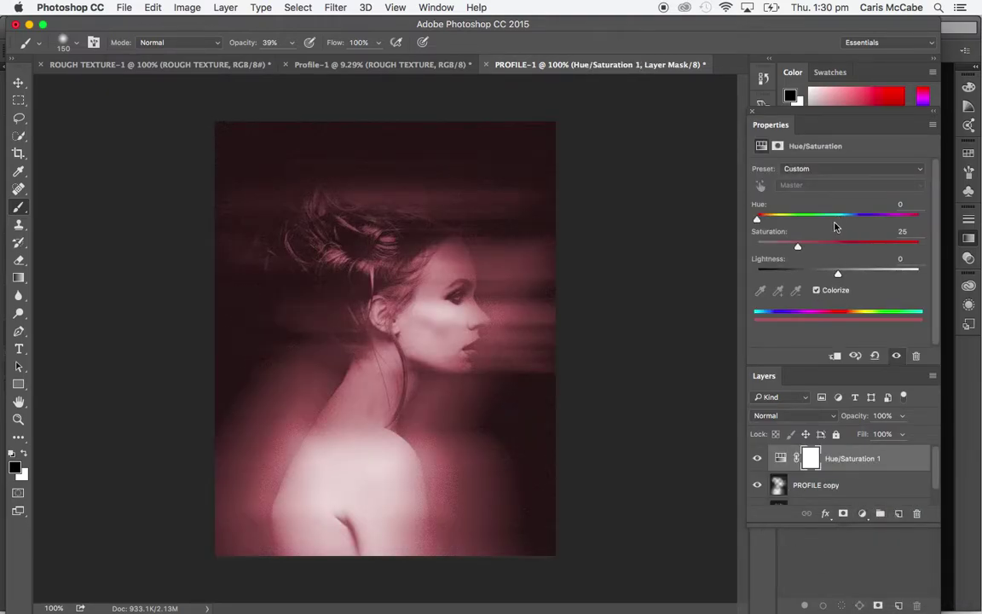
{"action": "left_click", "coordinate": [805, 219]}
{"action": "left_click_drag", "start_coordinate": [805, 218], "coordinate": [790, 220]}
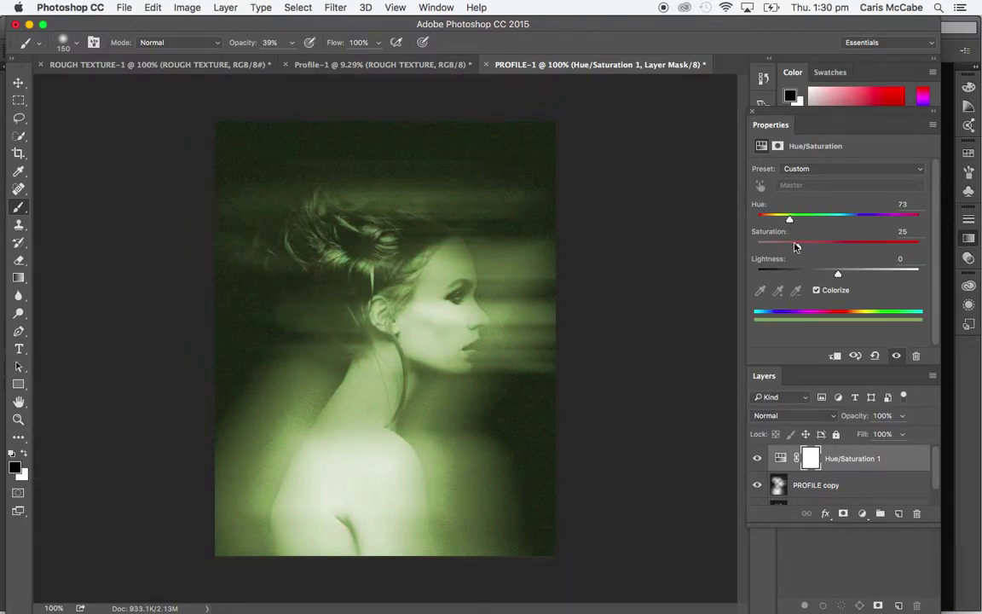
{"action": "left_click_drag", "start_coordinate": [796, 247], "coordinate": [780, 248]}
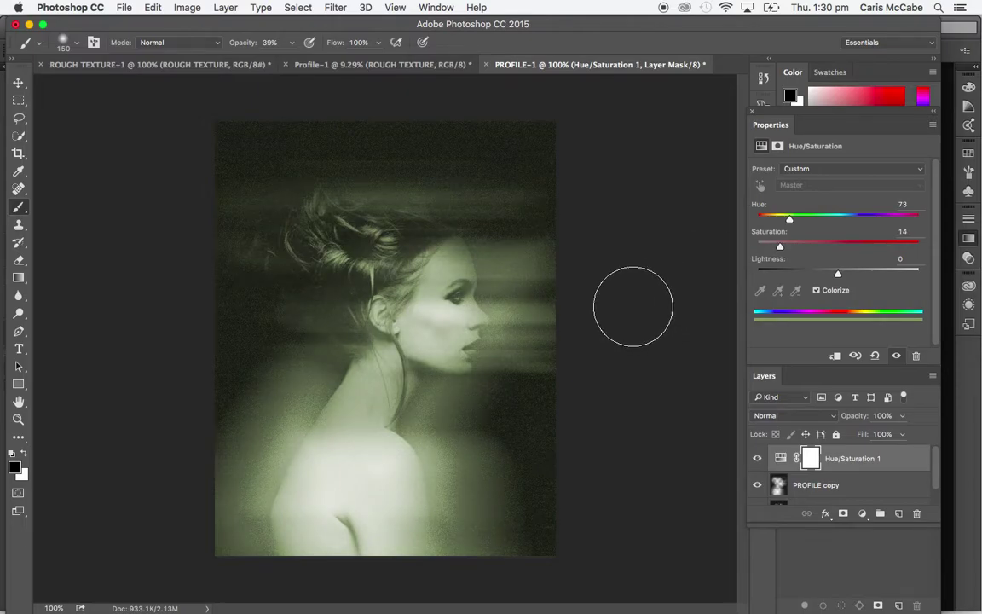
{"action": "left_click", "coordinate": [18, 83]}
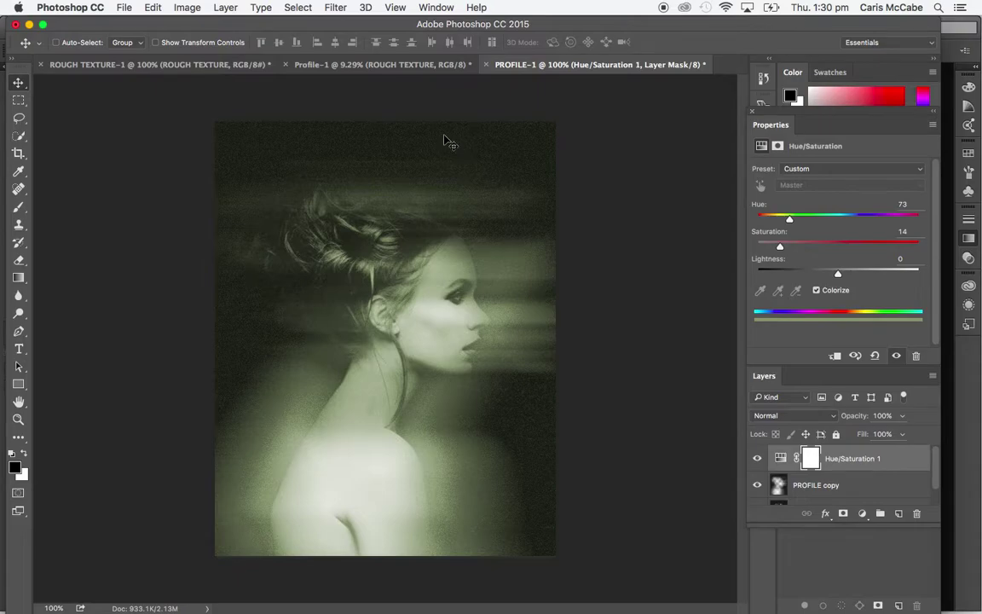
Step: Duplicate the ROUGH TEXTURE layer from ROUGH TEXTURE-1 into the PROFILE-1 document
{"action": "left_click", "coordinate": [202, 65]}
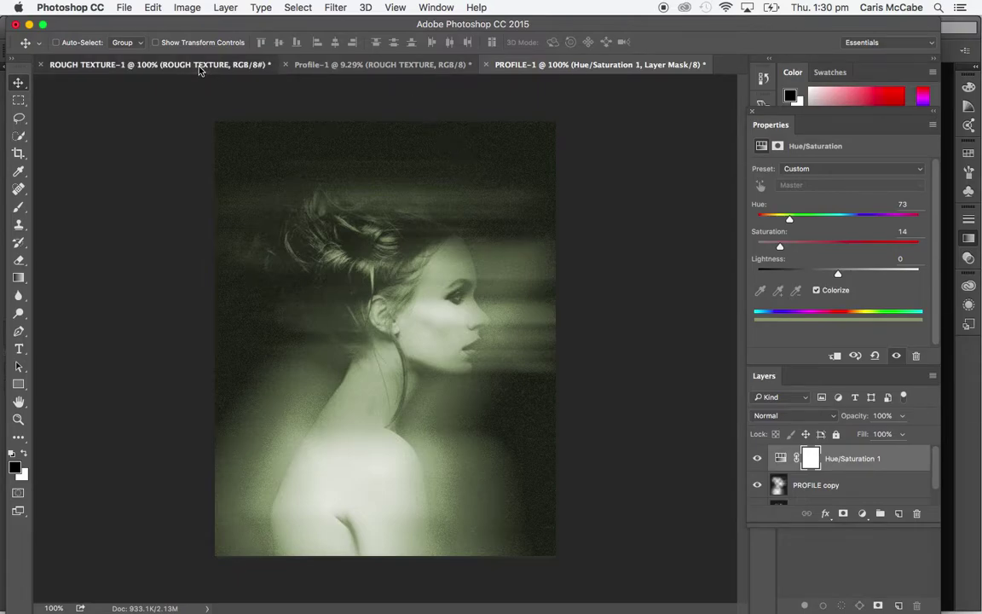
{"action": "left_click", "coordinate": [124, 7]}
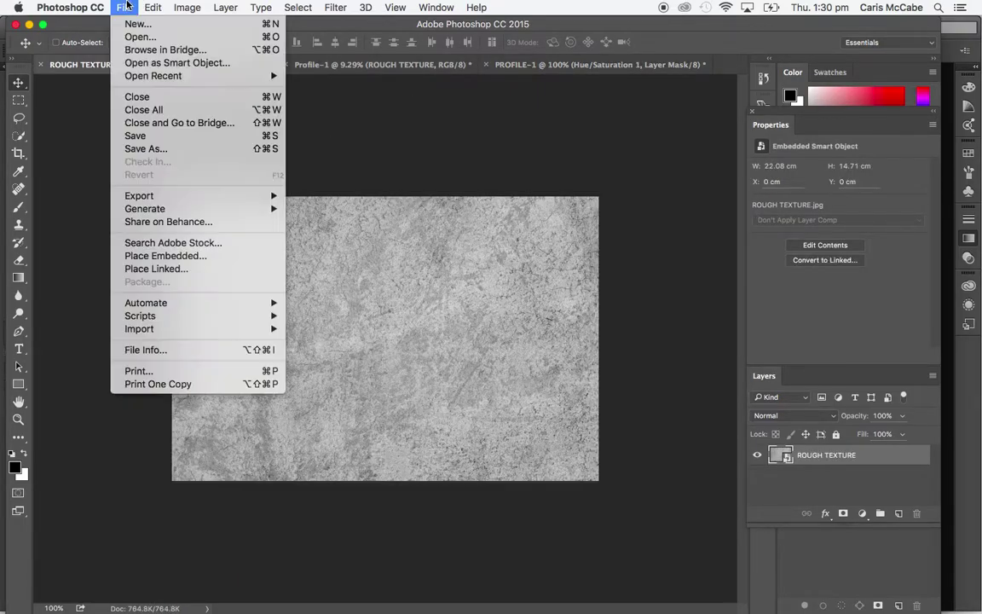
{"action": "left_click", "coordinate": [80, 90]}
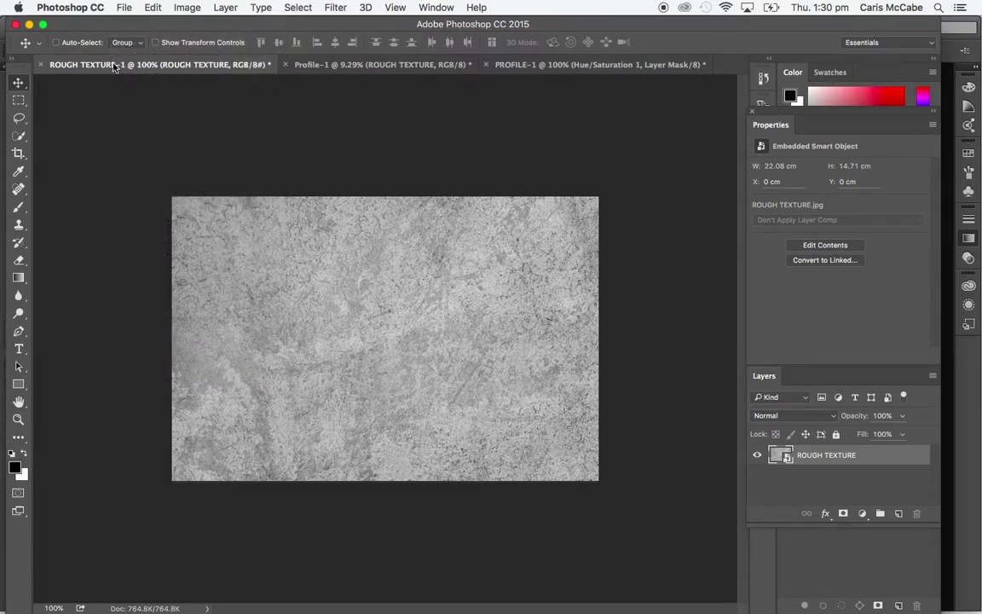
{"action": "left_click", "coordinate": [214, 8]}
{"action": "left_click", "coordinate": [246, 51]}
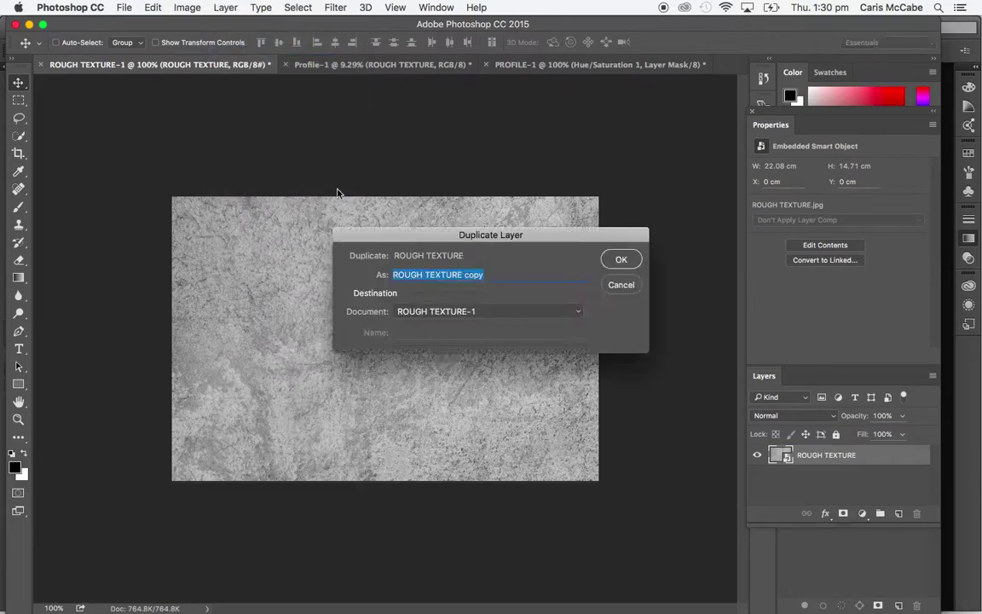
{"action": "left_click", "coordinate": [451, 312]}
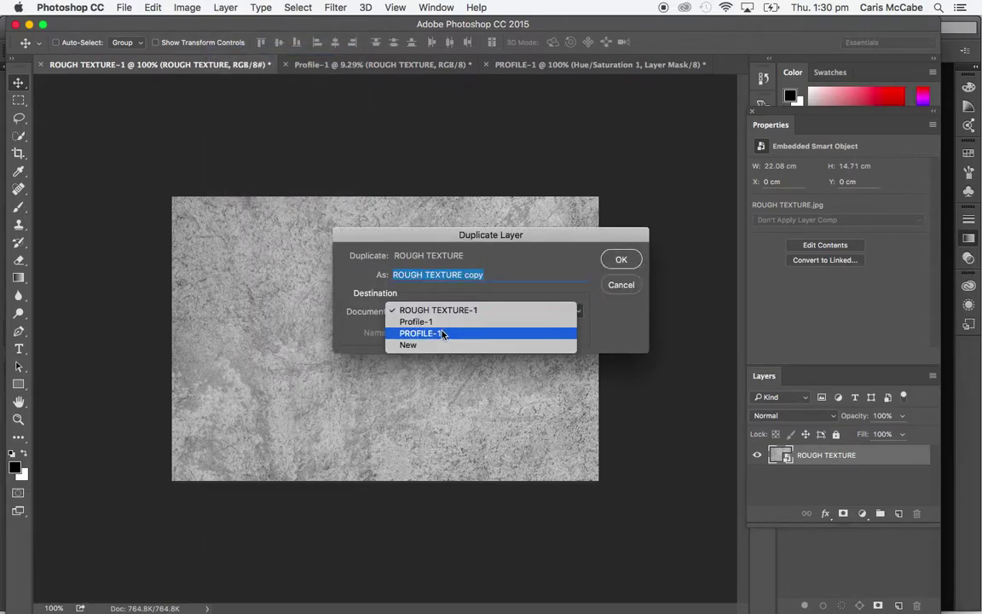
{"action": "left_click", "coordinate": [442, 332]}
{"action": "left_click", "coordinate": [631, 258]}
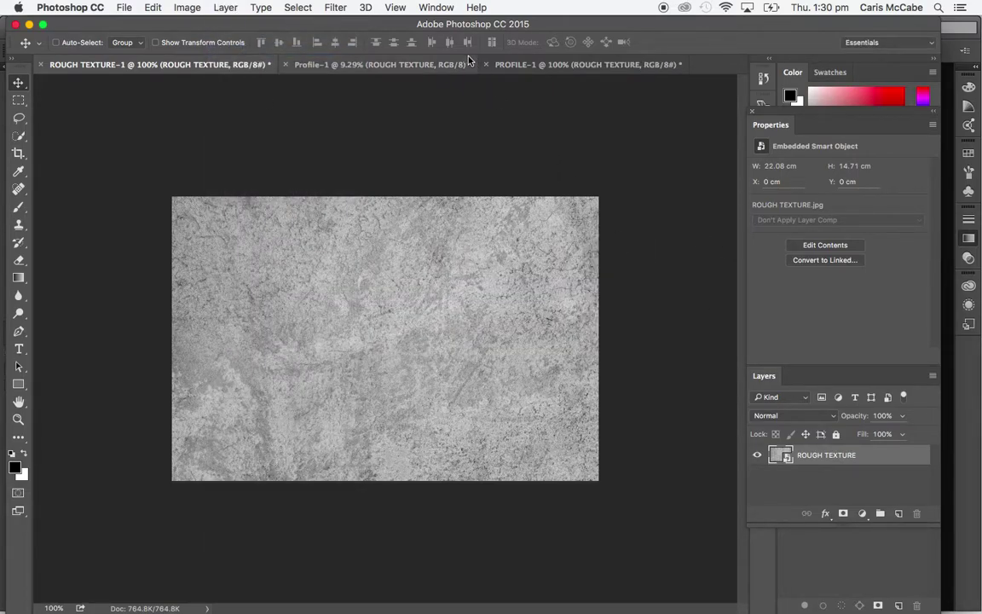
{"action": "left_click", "coordinate": [531, 69]}
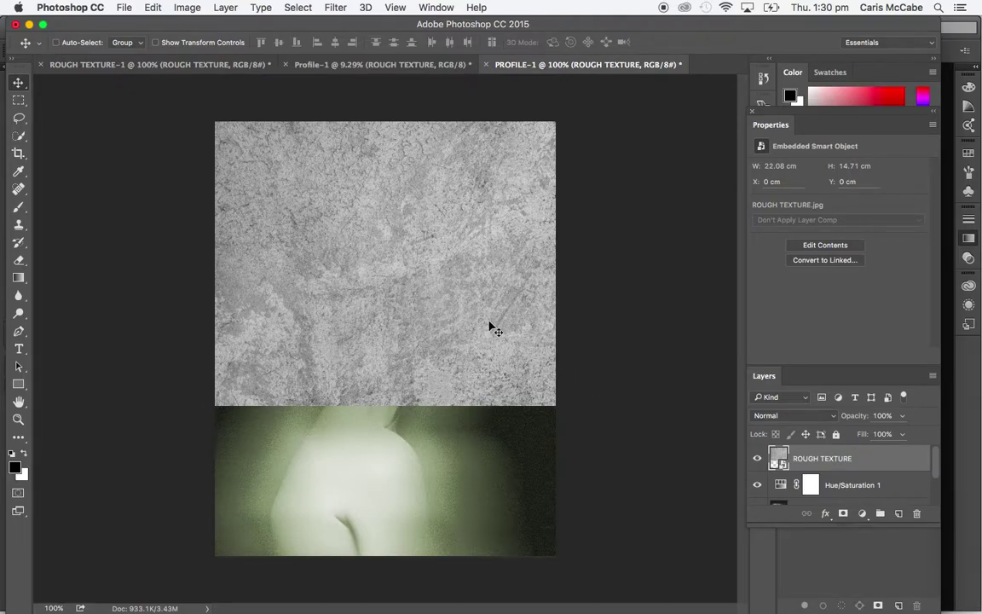
Step: Rotate the ROUGH TEXTURE layer about 90° and scale it to 125.9% so it covers the whole canvas
{"action": "key", "text": "ctrl+t"}
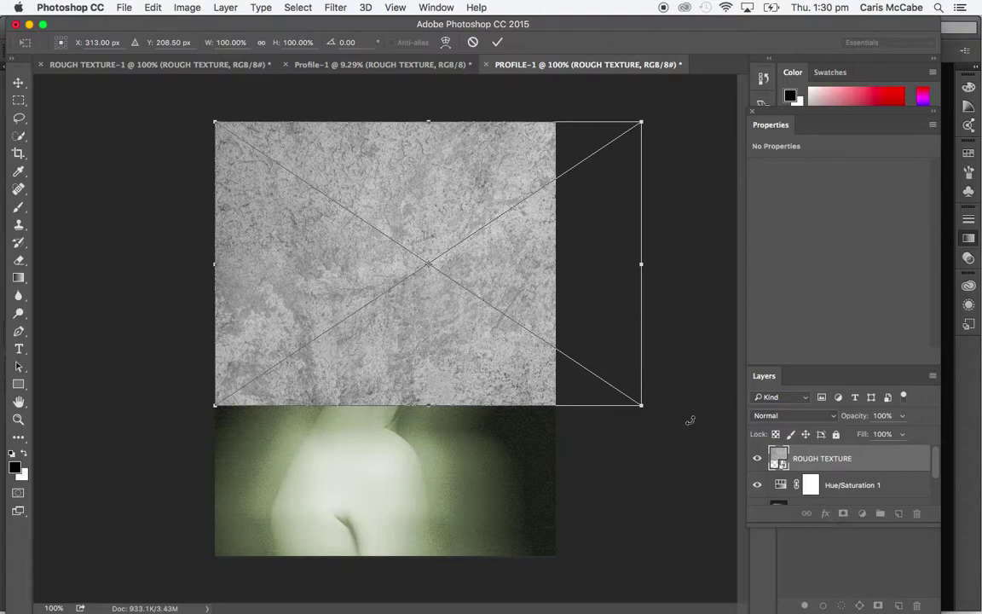
{"action": "left_click_drag", "start_coordinate": [606, 378], "coordinate": [283, 457]}
{"action": "left_click_drag", "start_coordinate": [421, 362], "coordinate": [348, 385]}
{"action": "left_click_drag", "start_coordinate": [507, 501], "coordinate": [605, 560]}
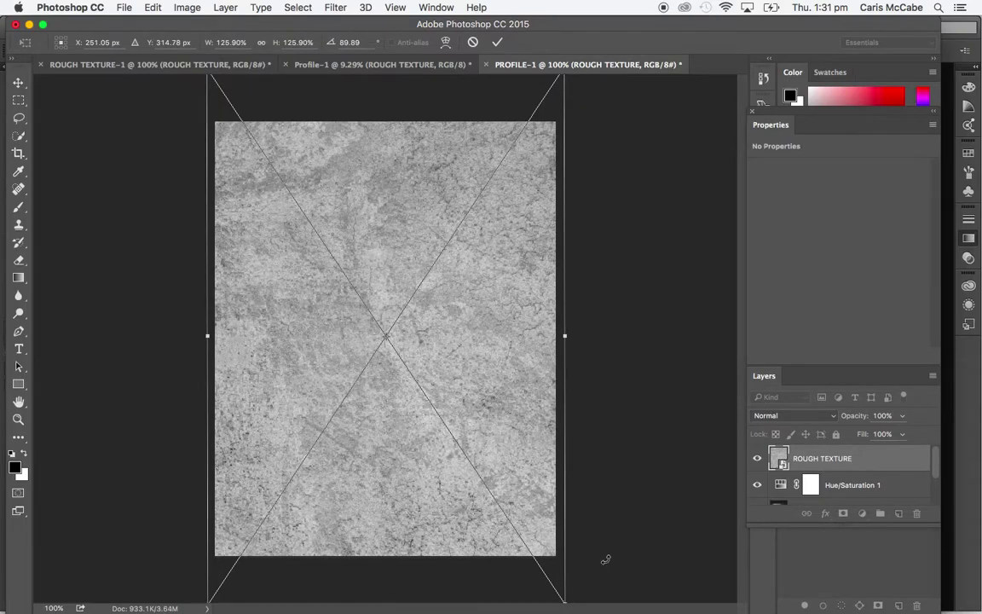
{"action": "key", "text": "Return"}
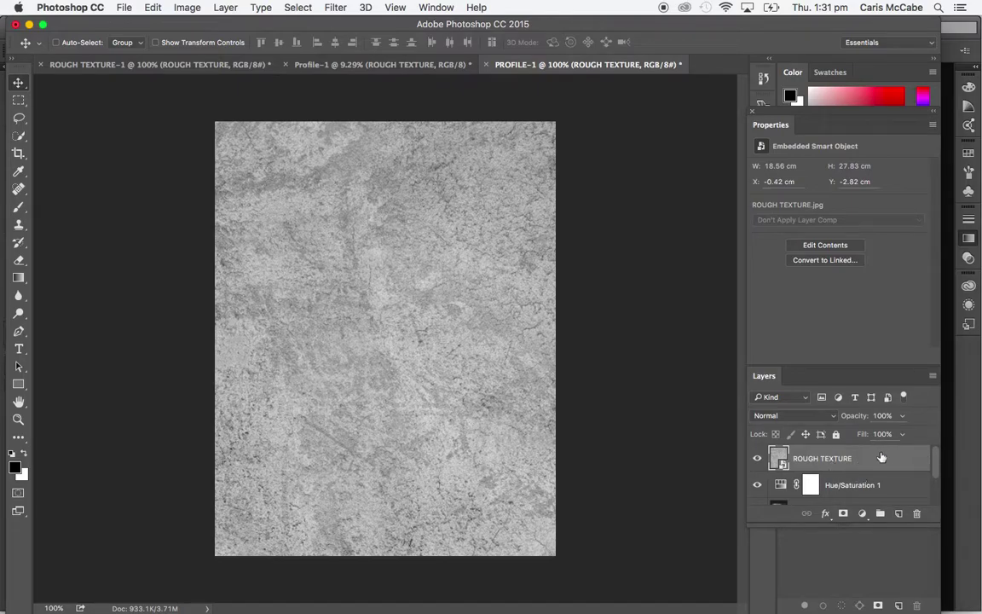
Step: Move ROUGH TEXTURE below Hue/Saturation 1, set it to Color Burn, and lower its opacity to 37%
{"action": "left_click_drag", "start_coordinate": [849, 460], "coordinate": [847, 497]}
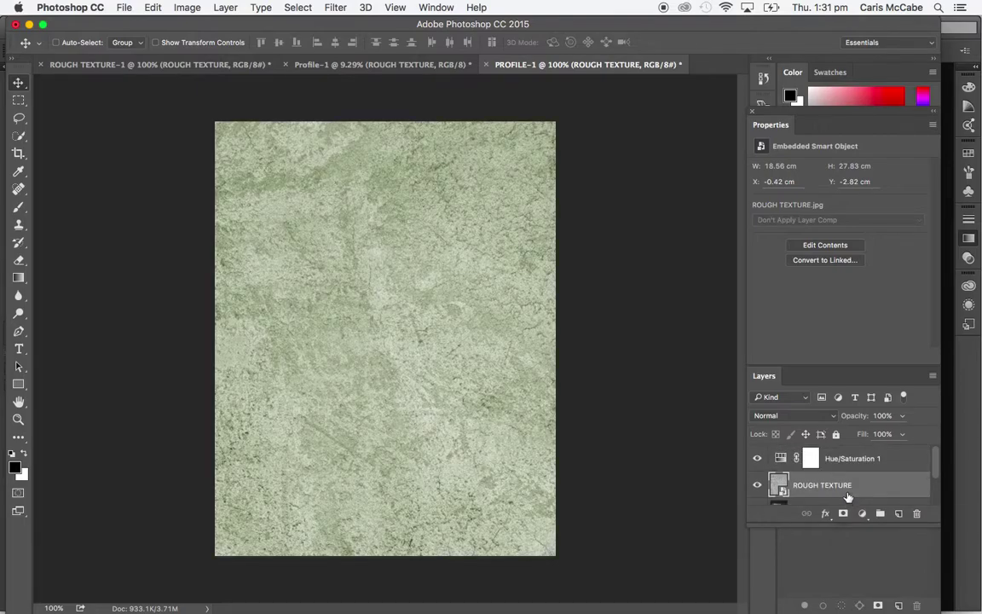
{"action": "left_click", "coordinate": [833, 418]}
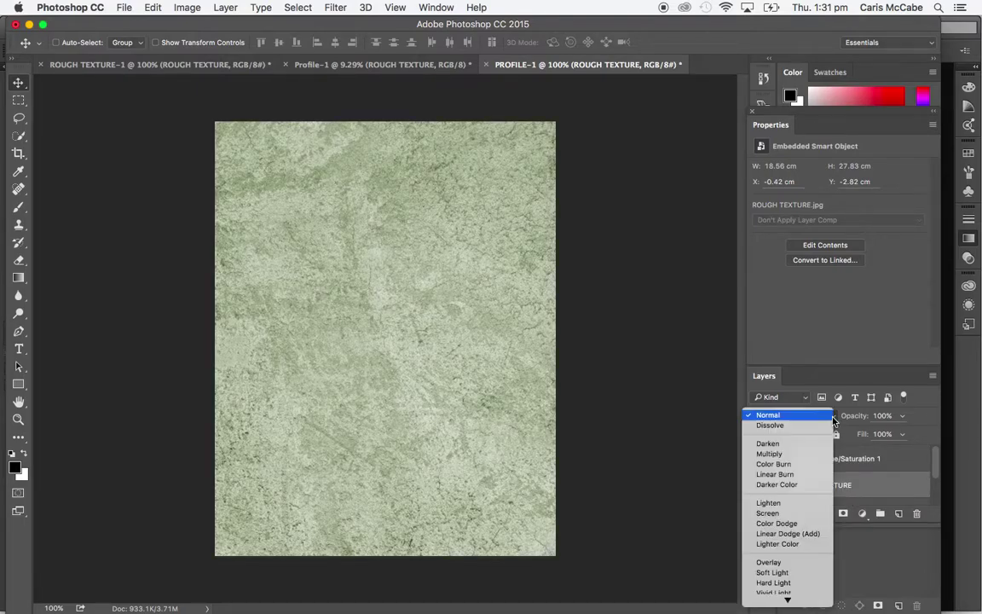
{"action": "left_click", "coordinate": [796, 467]}
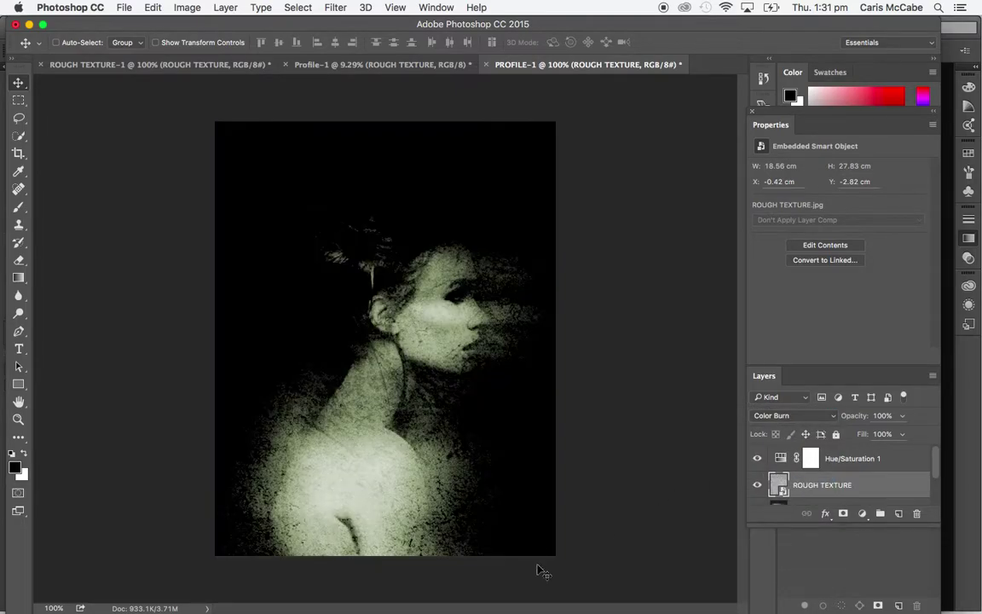
{"action": "left_click", "coordinate": [903, 416]}
{"action": "left_click_drag", "start_coordinate": [901, 436], "coordinate": [857, 436]}
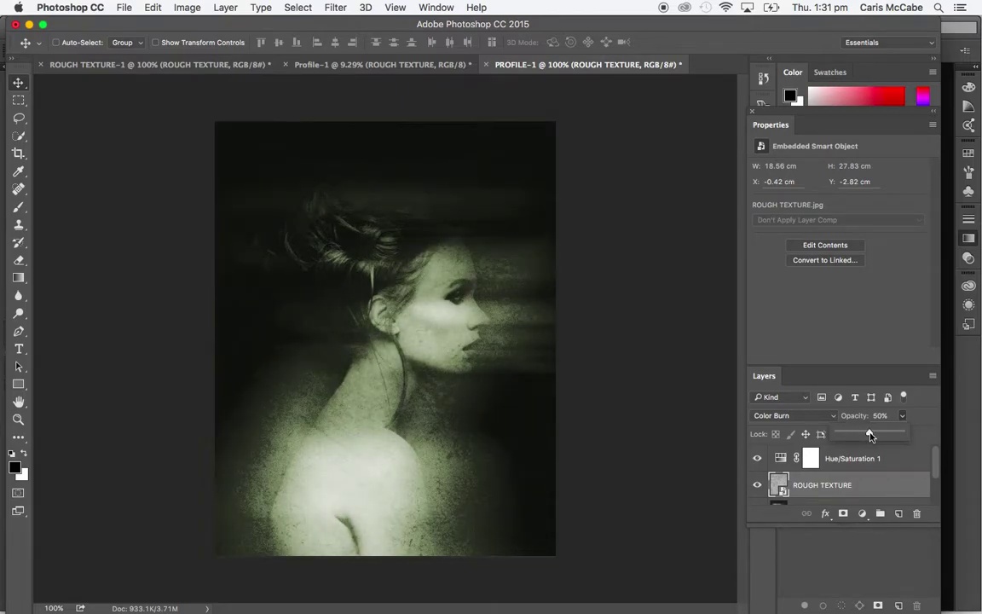
{"action": "left_click_drag", "start_coordinate": [868, 436], "coordinate": [861, 436]}
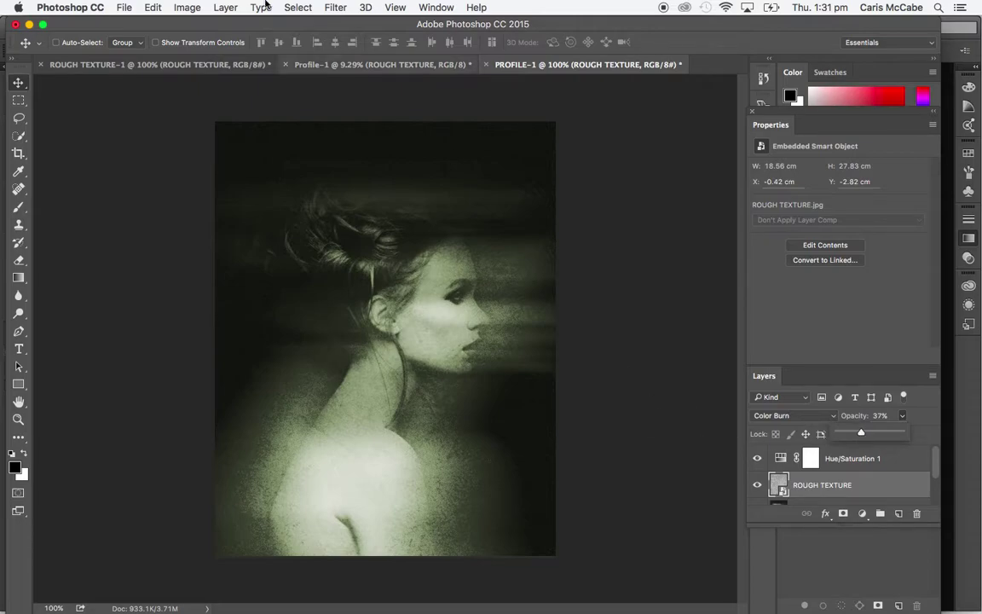
Step: Save As a new file named 'GHOST' plus the sitter's name, placed on the Desktop
{"action": "left_click", "coordinate": [124, 7]}
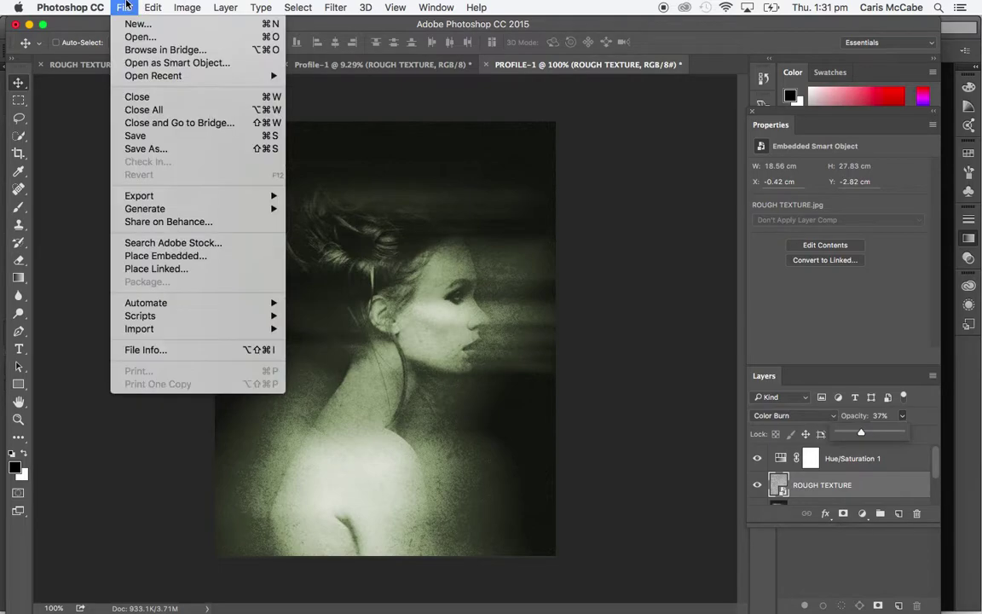
{"action": "left_click", "coordinate": [160, 148]}
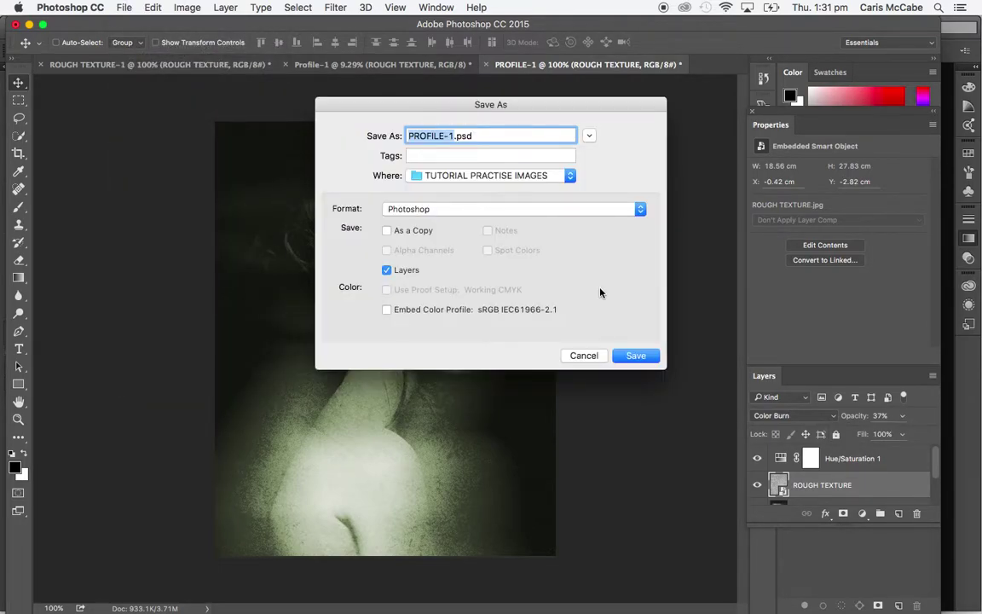
{"action": "type", "text": "GHOST "}
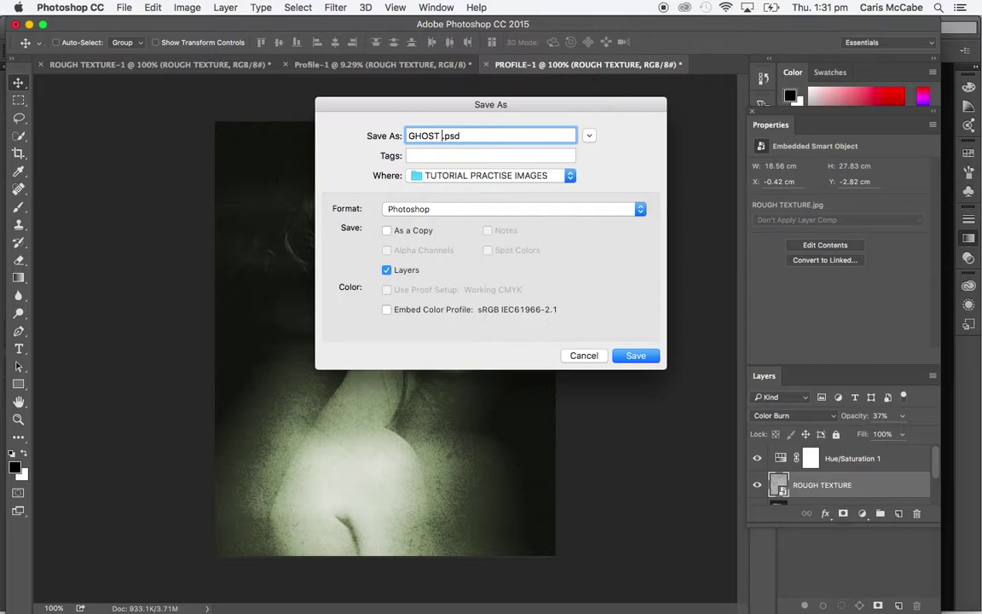
{"action": "type", "text": "MS MCCABE"}
{"action": "left_click", "coordinate": [500, 183]}
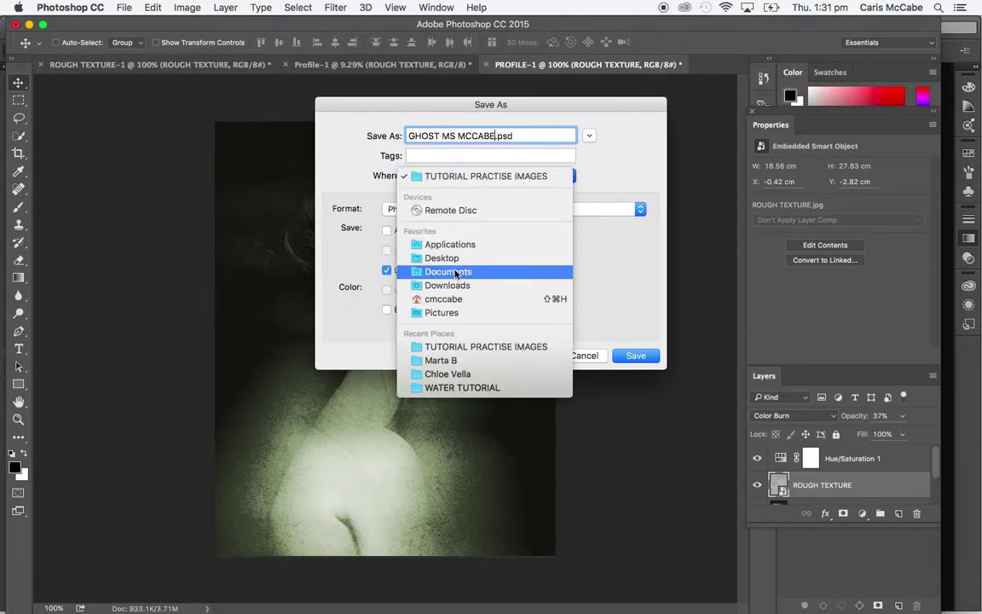
{"action": "left_click", "coordinate": [460, 256]}
Step: Choose JPEG as the format and save it at Quality 12, Maximum
{"action": "left_click", "coordinate": [482, 215]}
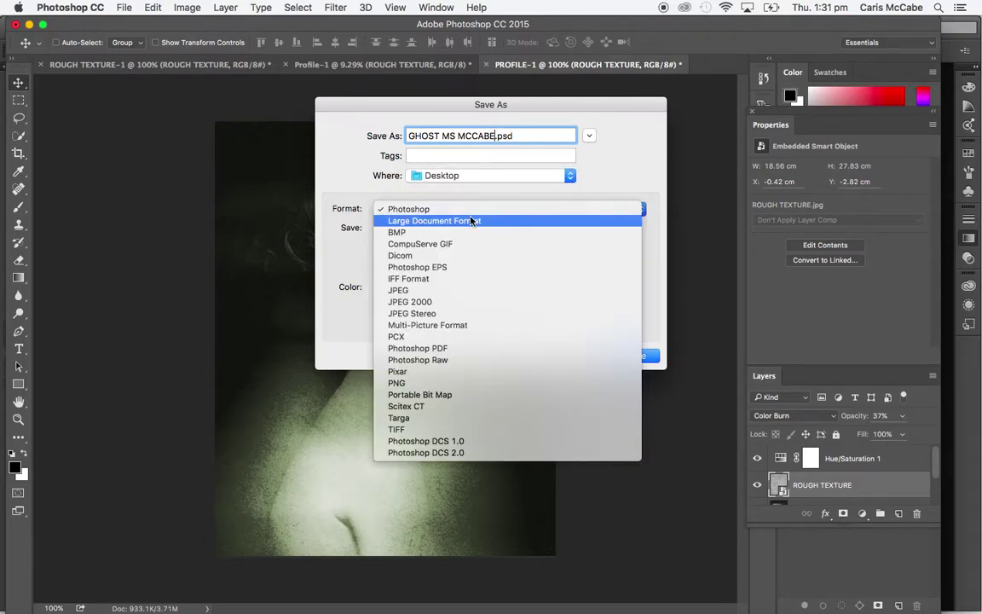
{"action": "left_click", "coordinate": [409, 269]}
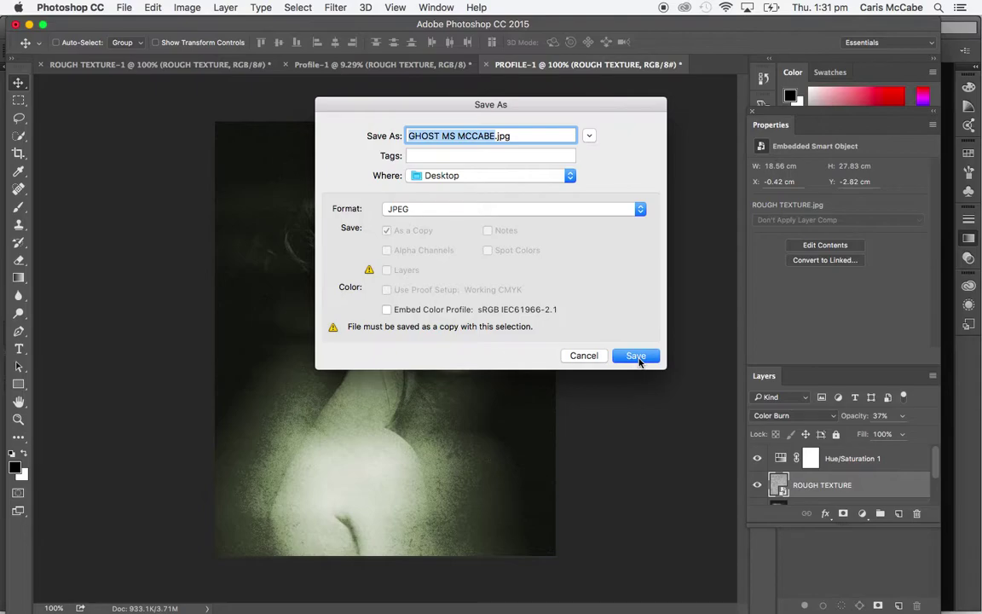
{"action": "left_click", "coordinate": [636, 357]}
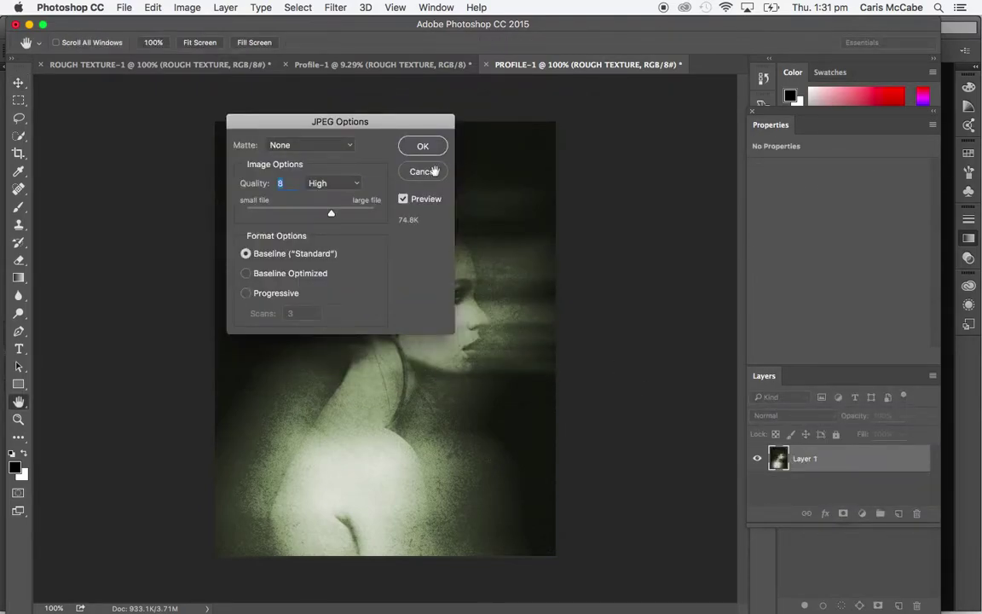
{"action": "left_click_drag", "start_coordinate": [328, 213], "coordinate": [377, 212]}
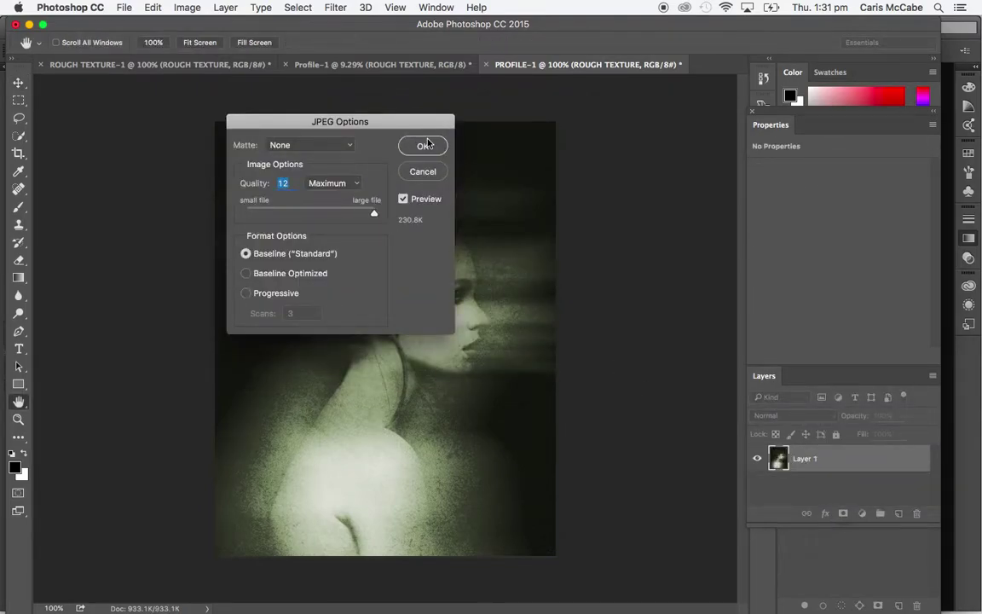